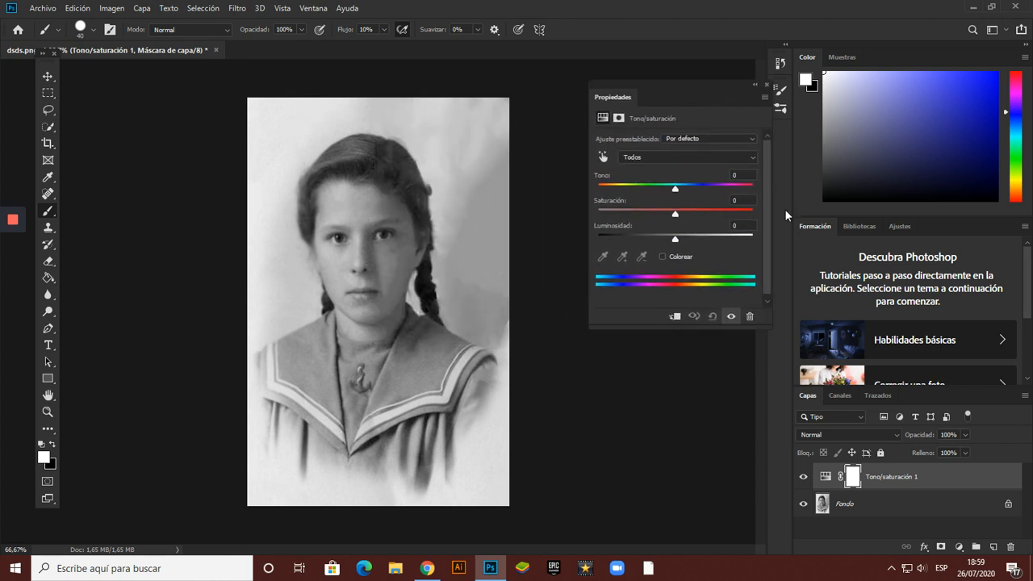
# Step: Colorize the Tono/saturación 1 adjustment with hue 225 and saturation 49, and invert its layer mask to hide the tint
pyautogui.click(663, 256)
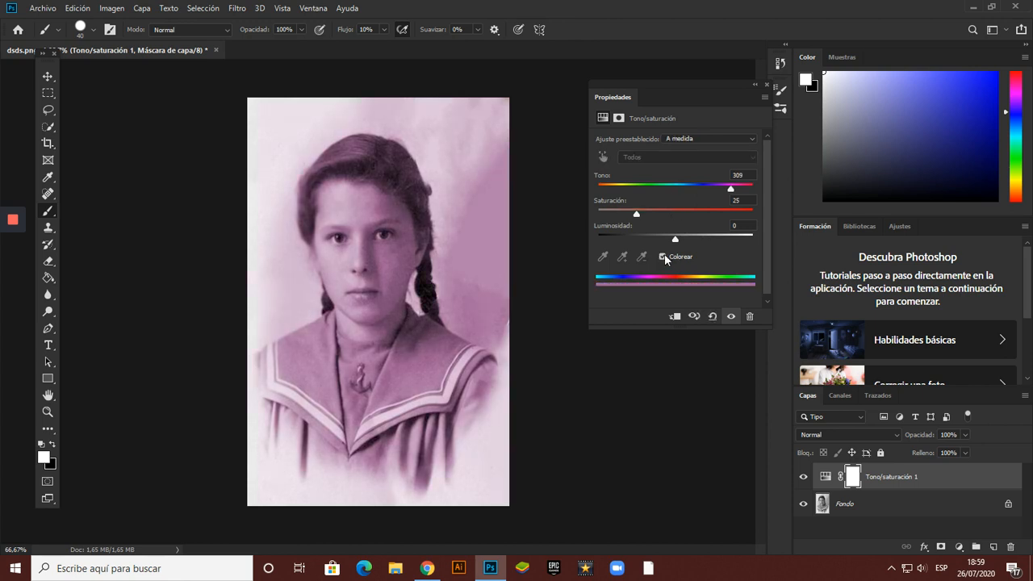
pyautogui.moveTo(731, 189); pyautogui.dragTo(697, 213)
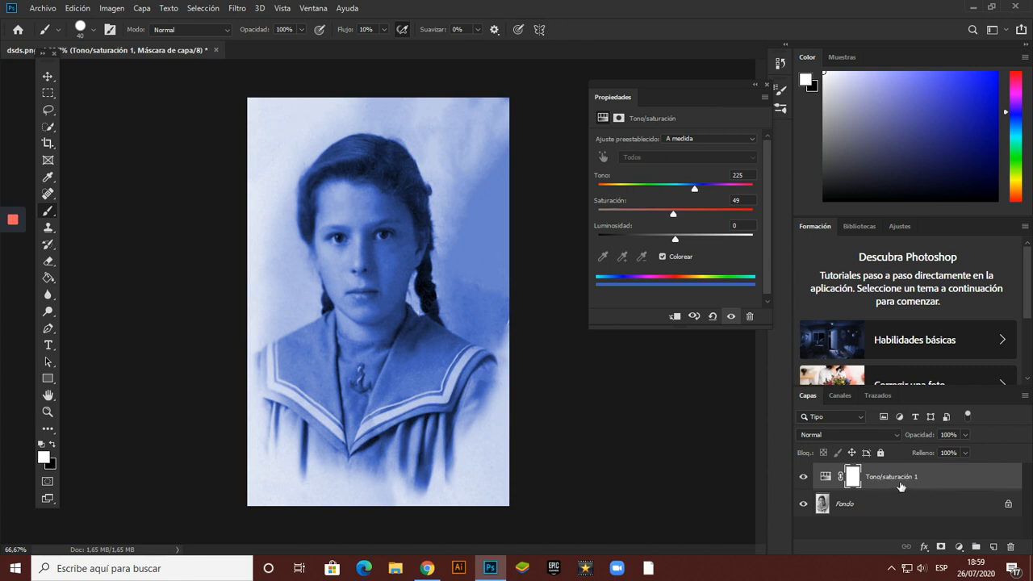
pyautogui.hotkey('ctrl', '2')
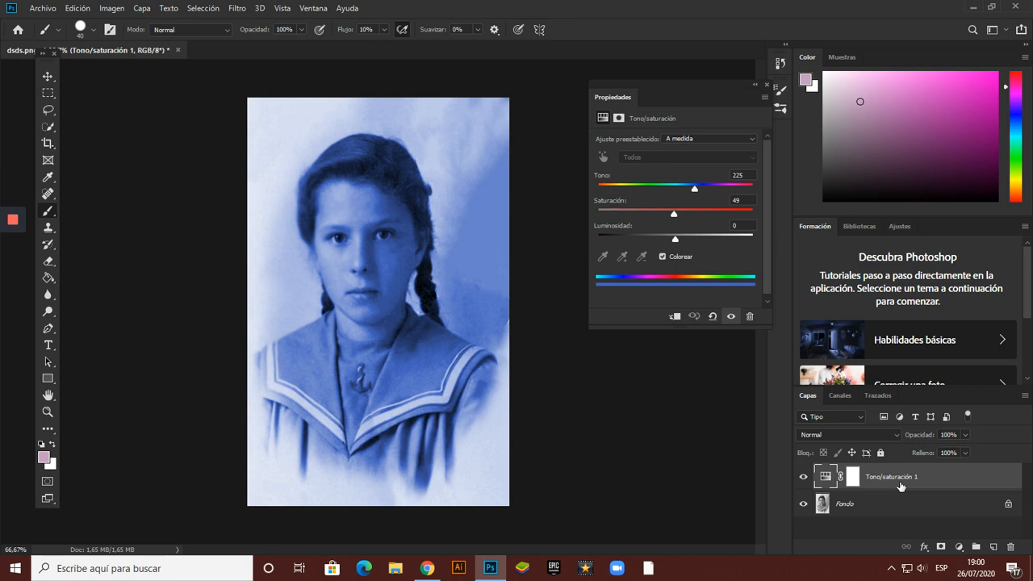
pyautogui.click(858, 479)
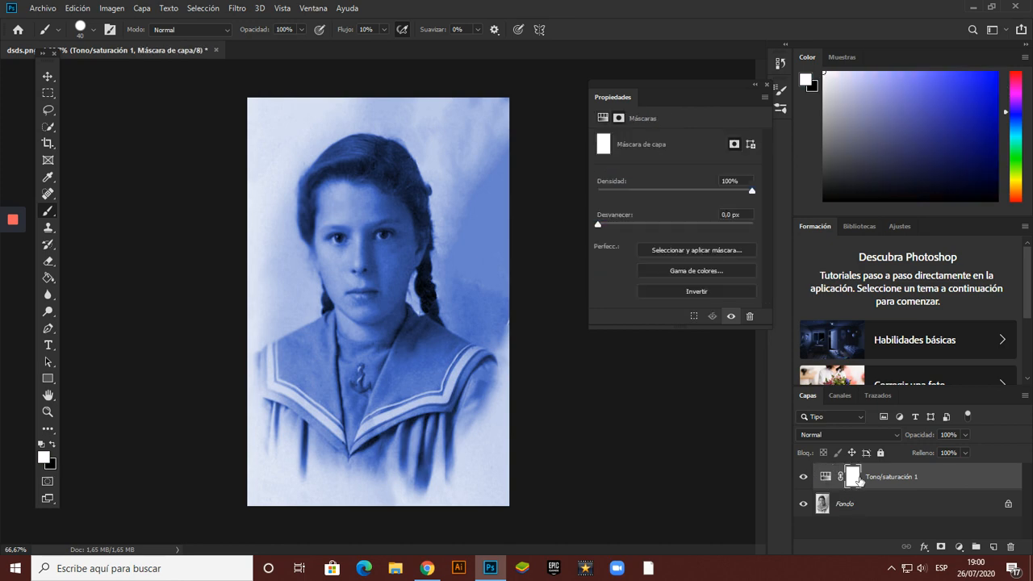
pyautogui.hotkey('ctrl', 'i')
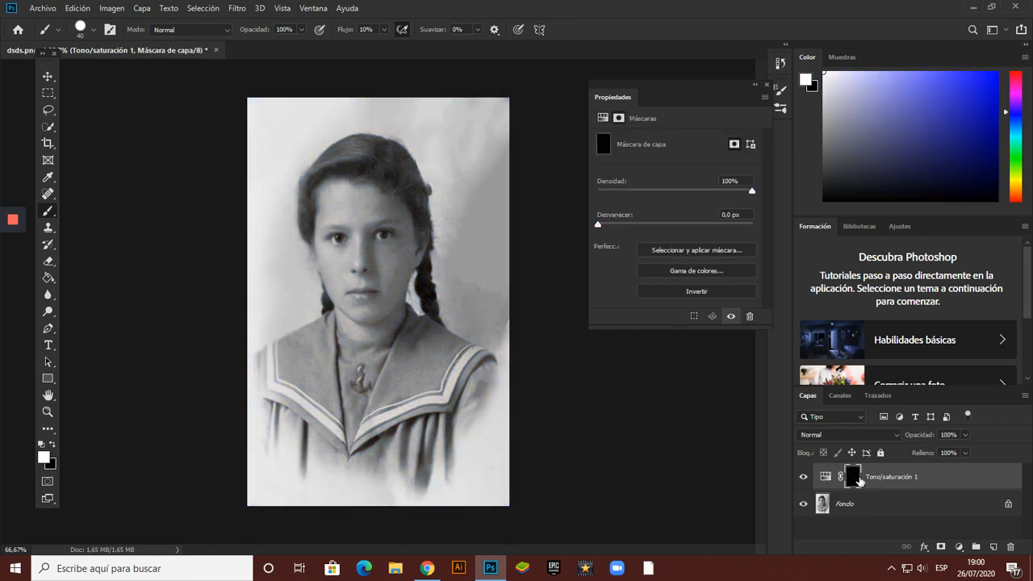
# Step: Paint white on the mask over the dress folds and the lower parts of both collar flaps to reveal the blue tint
pyautogui.moveTo(715, 91); pyautogui.dragTo(756, 53)
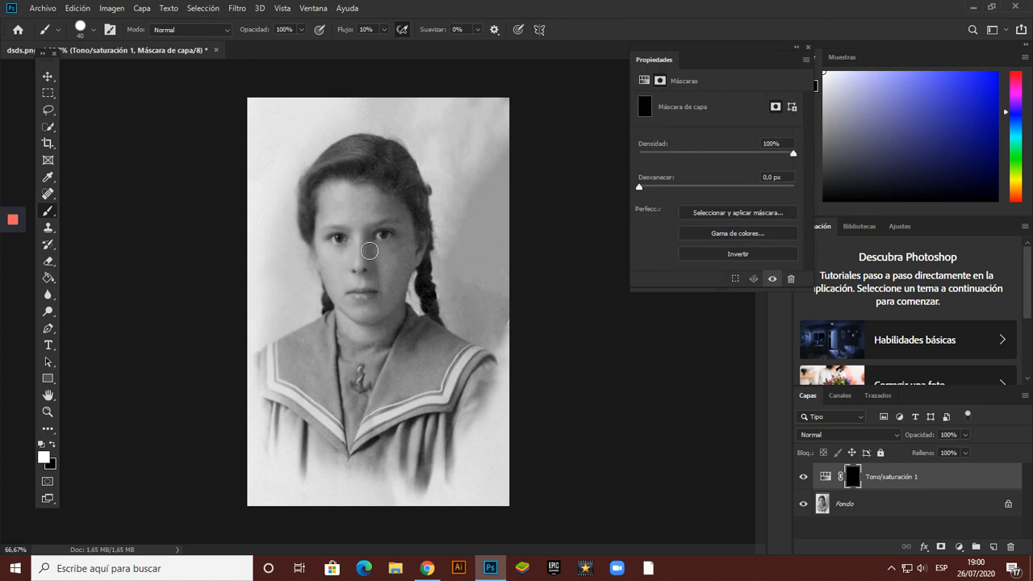
pyautogui.moveTo(435, 408)
pyautogui.mouseDown()
pyautogui.moveTo(432, 440)
pyautogui.moveTo(433, 394)
pyautogui.moveTo(419, 419)
pyautogui.moveTo(426, 457)
pyautogui.moveTo(451, 399)
pyautogui.moveTo(449, 420)
pyautogui.moveTo(426, 425)
pyautogui.moveTo(419, 481)
pyautogui.mouseUp()
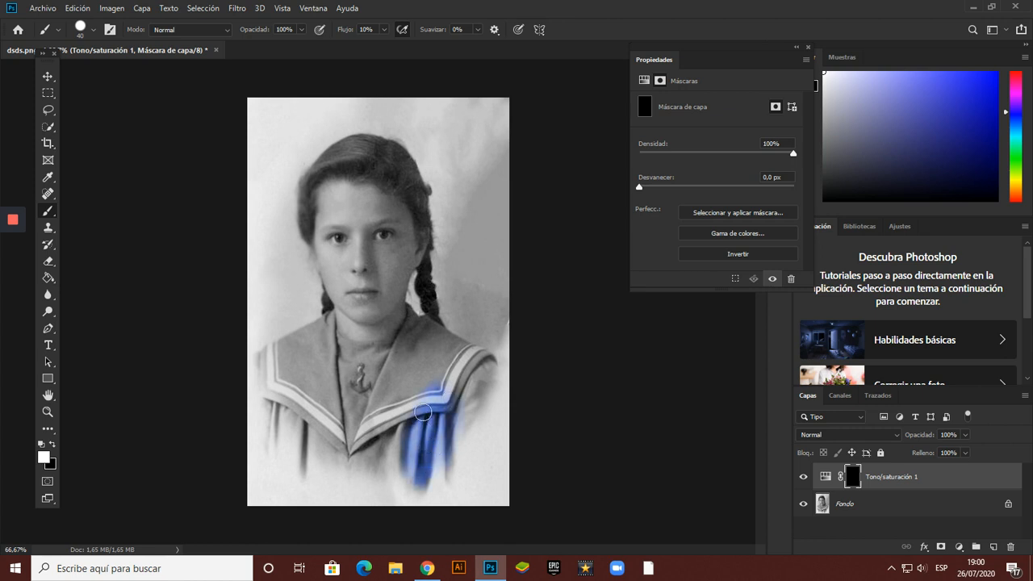
pyautogui.moveTo(391, 442); pyautogui.dragTo(394, 464)
pyautogui.moveTo(402, 421); pyautogui.dragTo(410, 395)
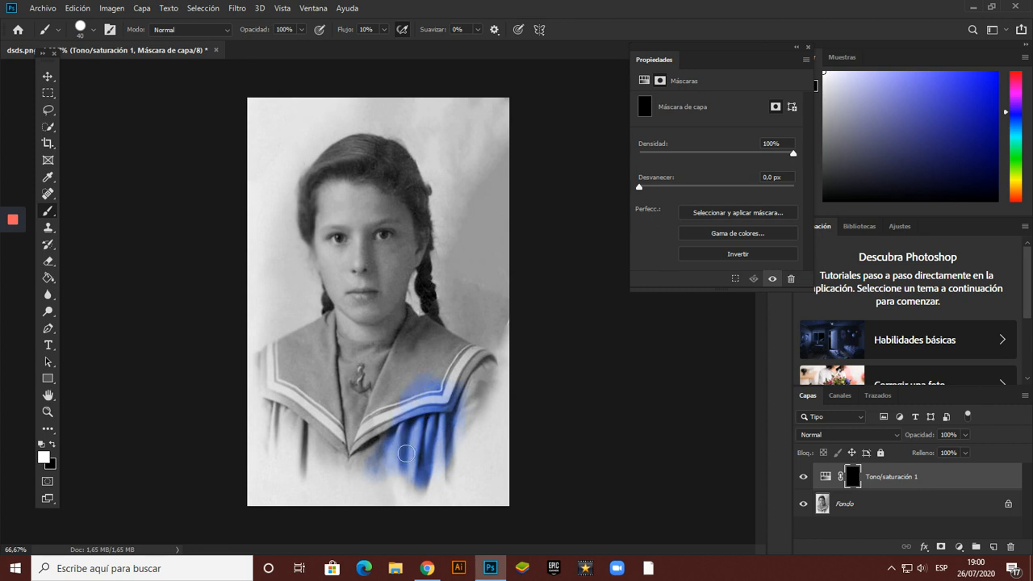
pyautogui.moveTo(406, 455)
pyautogui.mouseDown()
pyautogui.moveTo(380, 441)
pyautogui.moveTo(411, 371)
pyautogui.moveTo(431, 423)
pyautogui.moveTo(448, 374)
pyautogui.mouseUp()
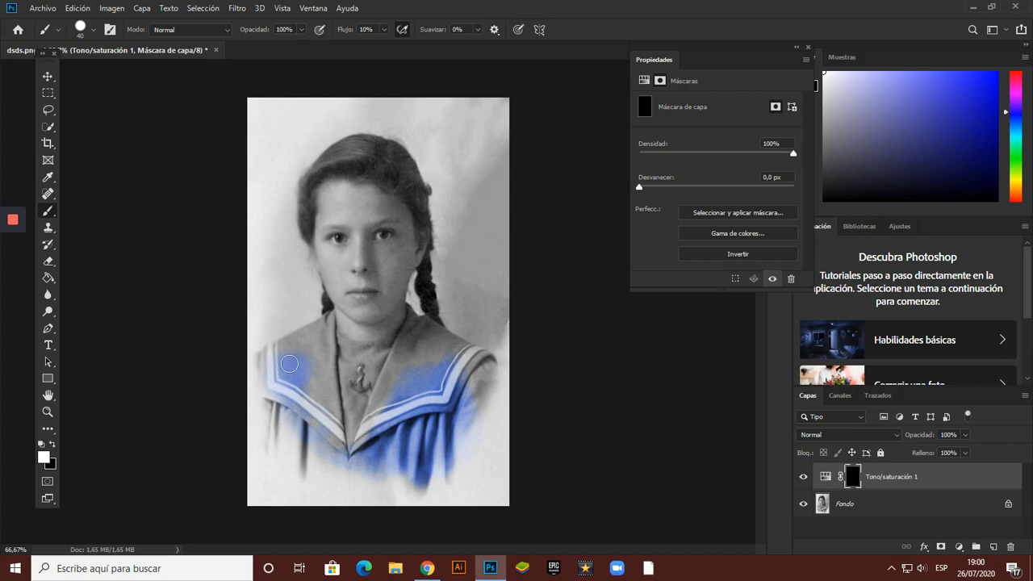
# Step: Extend the blue tint across the middle of the collar flap on the right side of the portrait, up to its inner edge
pyautogui.press('z')
pyautogui.moveTo(389, 397); pyautogui.dragTo(425, 415)
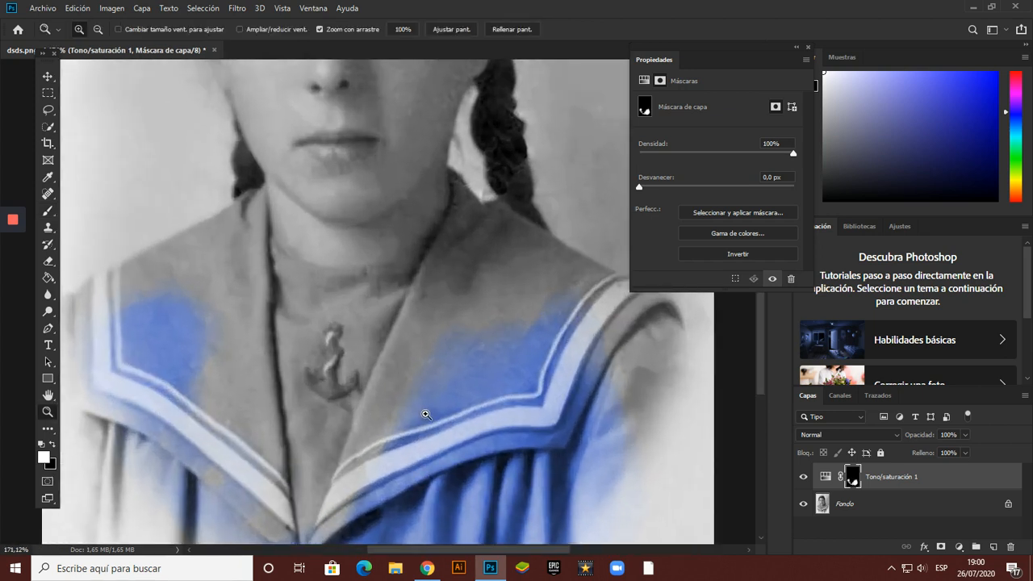
pyautogui.press('space')
pyautogui.moveTo(533, 406); pyautogui.dragTo(393, 373)
pyautogui.press('b')
pyautogui.moveTo(385, 302); pyautogui.dragTo(310, 270)
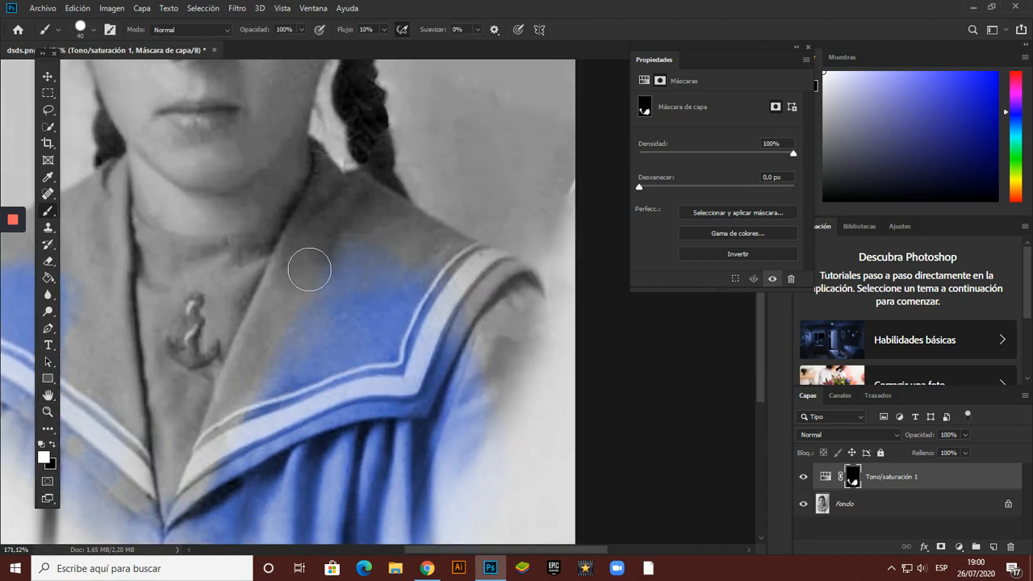
pyautogui.moveTo(334, 318)
pyautogui.mouseDown()
pyautogui.moveTo(276, 363)
pyautogui.moveTo(278, 340)
pyautogui.moveTo(272, 348)
pyautogui.moveTo(236, 446)
pyautogui.moveTo(194, 497)
pyautogui.moveTo(205, 466)
pyautogui.moveTo(192, 502)
pyautogui.moveTo(306, 271)
pyautogui.mouseUp()
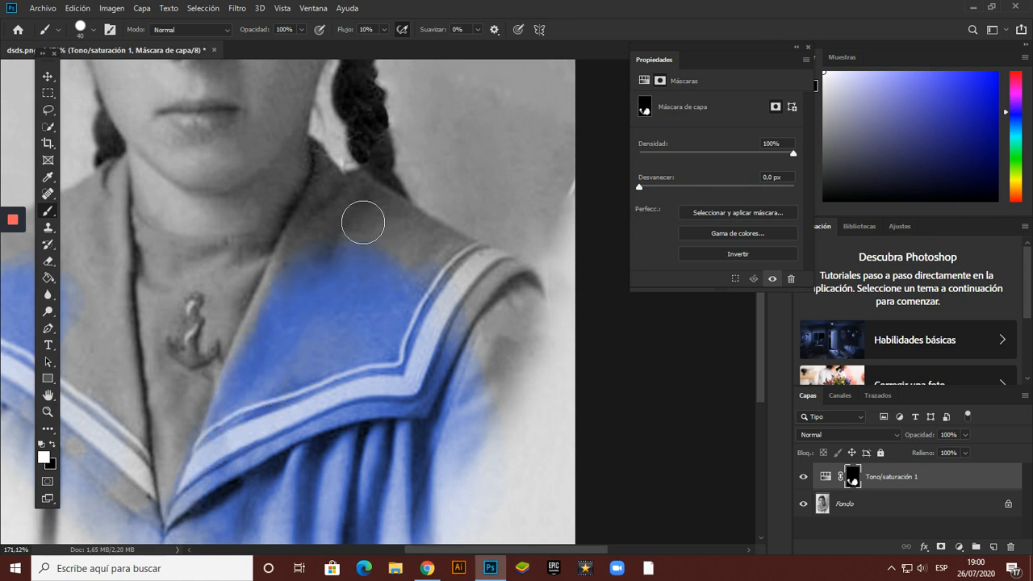
# Step: Reduce the brush size to 25 and paint the blue tint over the rest of that collar flap and the adjoining sleeve
pyautogui.press('[')
pyautogui.press('[')
pyautogui.press('[')
pyautogui.moveTo(364, 233)
pyautogui.mouseDown()
pyautogui.moveTo(340, 223)
pyautogui.moveTo(321, 167)
pyautogui.moveTo(327, 192)
pyautogui.moveTo(361, 190)
pyautogui.moveTo(342, 192)
pyautogui.moveTo(378, 228)
pyautogui.moveTo(325, 217)
pyautogui.moveTo(334, 230)
pyautogui.moveTo(311, 227)
pyautogui.moveTo(278, 270)
pyautogui.moveTo(311, 206)
pyautogui.moveTo(275, 326)
pyautogui.moveTo(260, 311)
pyautogui.moveTo(214, 409)
pyautogui.mouseUp()
pyautogui.moveTo(446, 322)
pyautogui.mouseDown()
pyautogui.moveTo(471, 345)
pyautogui.moveTo(478, 399)
pyautogui.moveTo(514, 346)
pyautogui.moveTo(478, 351)
pyautogui.moveTo(489, 303)
pyautogui.moveTo(392, 267)
pyautogui.moveTo(373, 320)
pyautogui.mouseUp()
pyautogui.moveTo(358, 393)
pyautogui.mouseDown()
pyautogui.moveTo(389, 320)
pyautogui.moveTo(396, 255)
pyautogui.moveTo(377, 205)
pyautogui.moveTo(458, 277)
pyautogui.moveTo(451, 269)
pyautogui.moveTo(469, 312)
pyautogui.moveTo(299, 334)
pyautogui.moveTo(276, 359)
pyautogui.moveTo(235, 476)
pyautogui.moveTo(360, 472)
pyautogui.moveTo(432, 391)
pyautogui.moveTo(337, 367)
pyautogui.moveTo(305, 436)
pyautogui.moveTo(334, 461)
pyautogui.mouseUp()
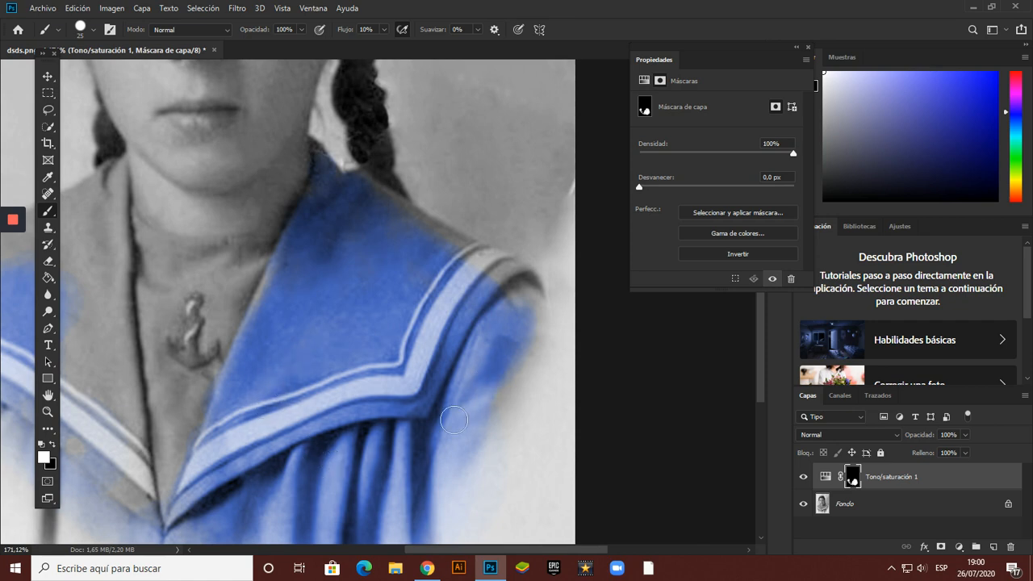
# Step: Paint the blue tint over the remaining collar and blouse front, leaving the anchor emblem unpainted
pyautogui.hscroll(-5, 373, 237)
pyautogui.scroll(-2, 374, 238)
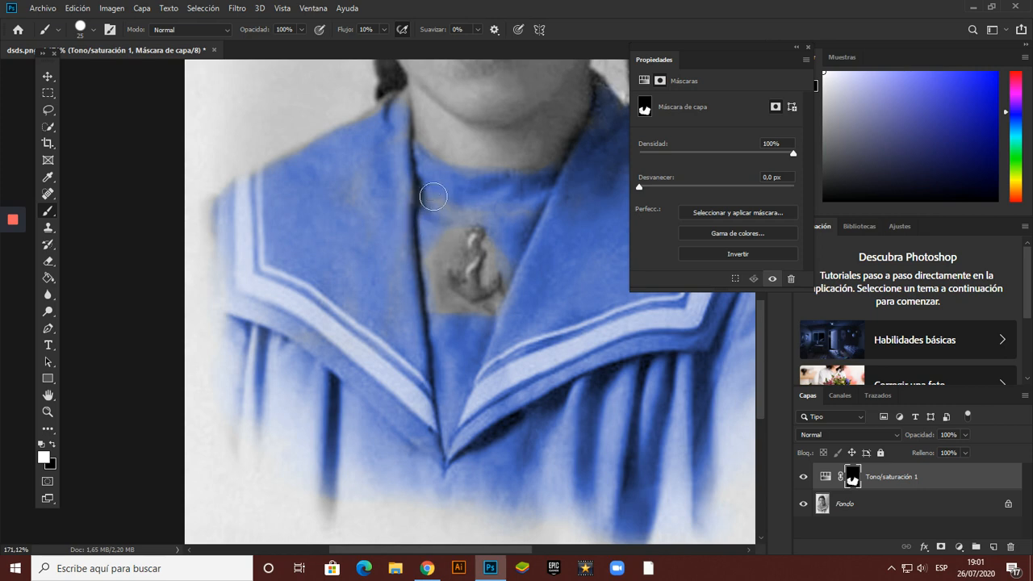
pyautogui.moveTo(433, 196)
pyautogui.mouseDown()
pyautogui.moveTo(430, 303)
pyautogui.moveTo(439, 239)
pyautogui.moveTo(424, 248)
pyautogui.moveTo(459, 233)
pyautogui.mouseUp()
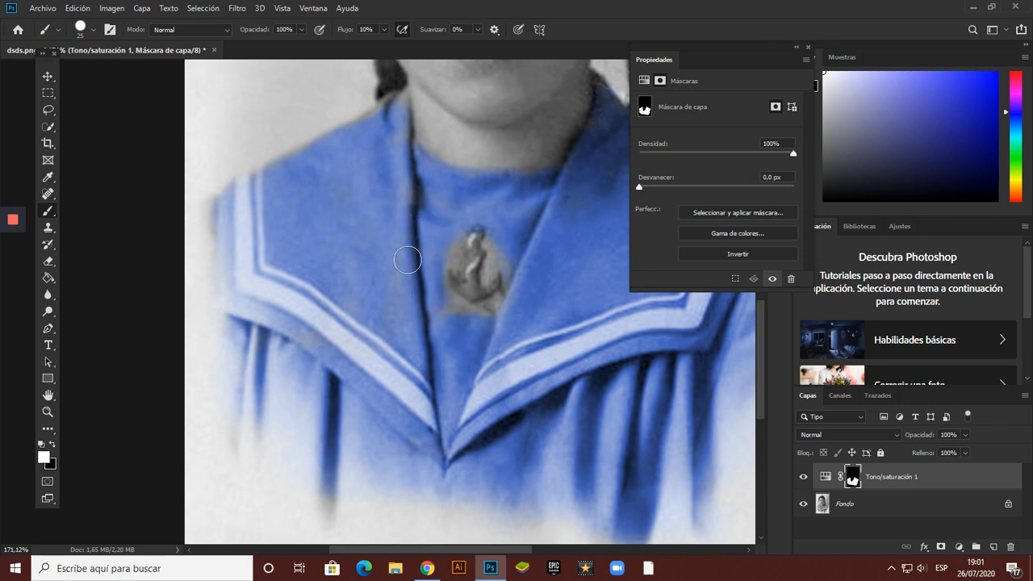
pyautogui.moveTo(428, 314)
pyautogui.mouseDown()
pyautogui.moveTo(497, 319)
pyautogui.moveTo(437, 312)
pyautogui.mouseUp()
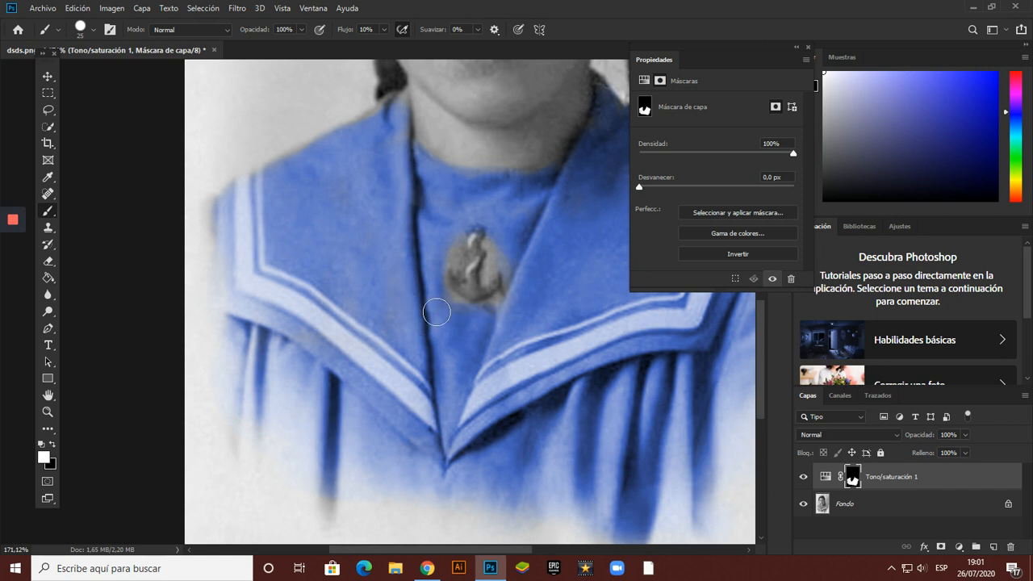
# Step: Add another Tono/saturación adjustment layer colorized with hue 53 and saturation 40, and invert its mask
pyautogui.click(959, 547)
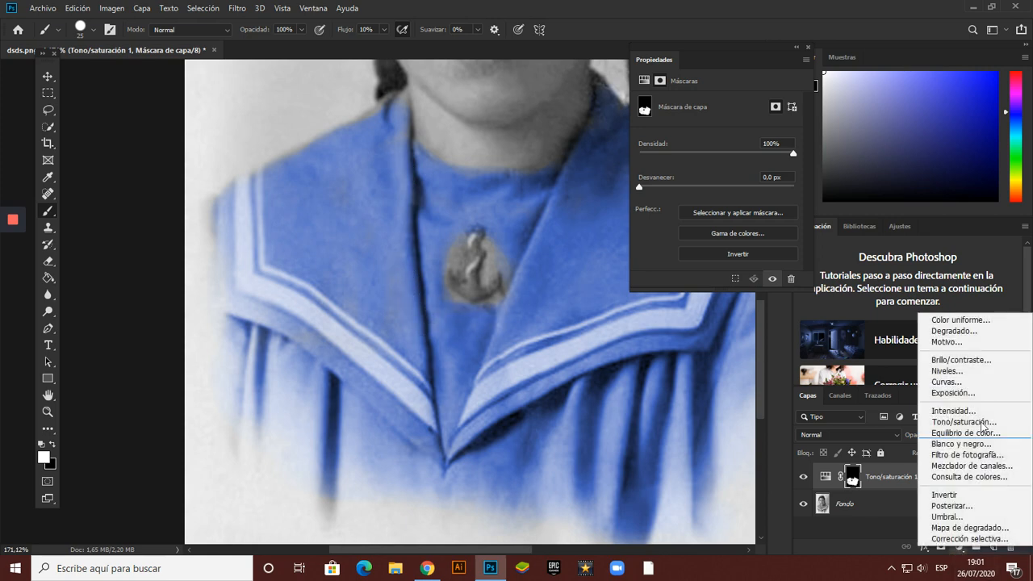
pyautogui.click(961, 422)
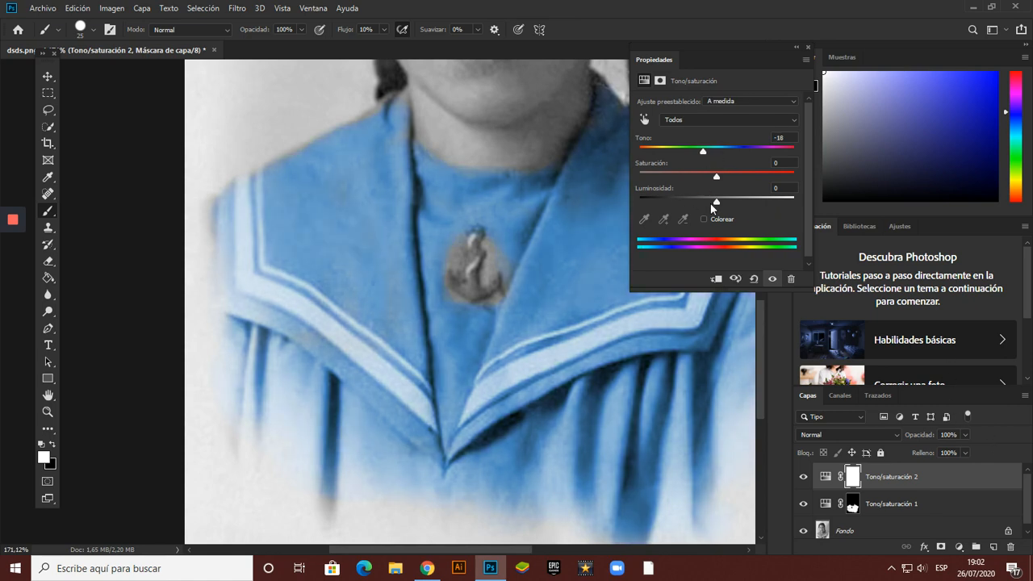
pyautogui.click(705, 220)
pyautogui.moveTo(740, 155); pyautogui.dragTo(680, 158)
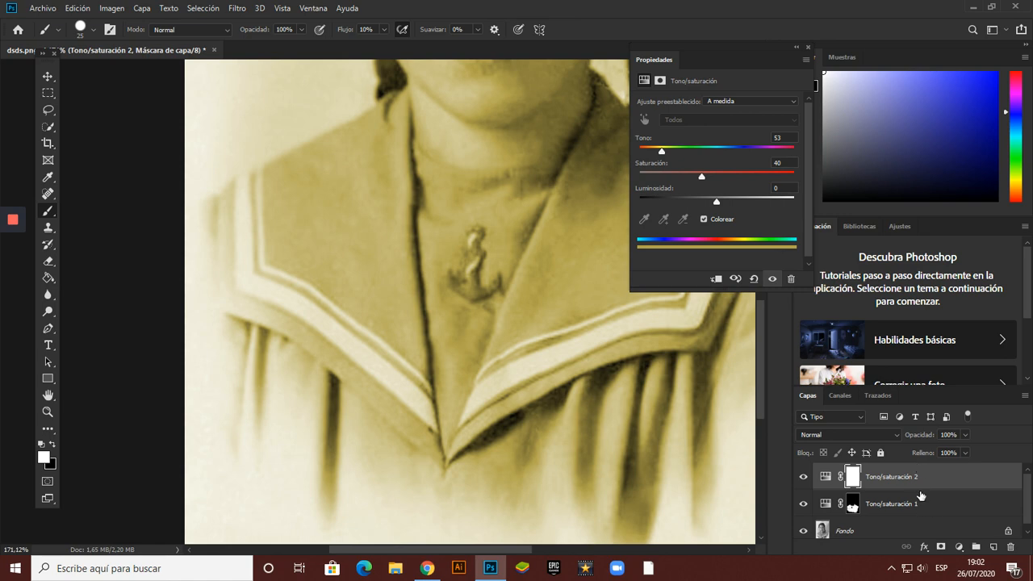
pyautogui.hotkey('ctrl', 'i')
# Step: Paint the anchor emblem gold on the new layer's mask with a brush reduced to size 15 and finer
pyautogui.press('z')
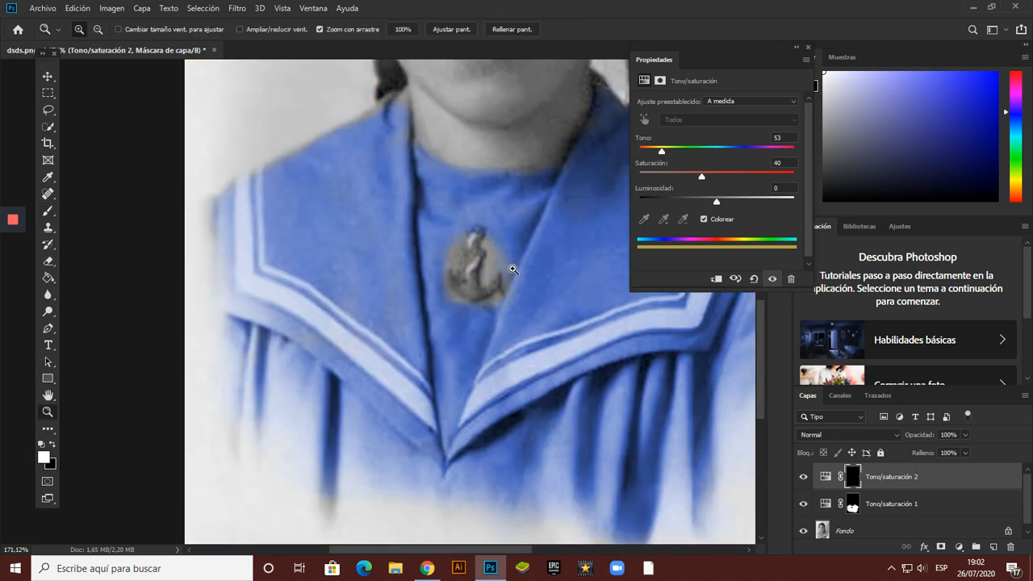
pyautogui.moveTo(514, 266)
pyautogui.mouseDown()
pyautogui.moveTo(589, 301)
pyautogui.moveTo(553, 280)
pyautogui.moveTo(575, 297)
pyautogui.mouseUp()
pyautogui.press('b')
pyautogui.press('[')
pyautogui.press('[')
pyautogui.press('[')
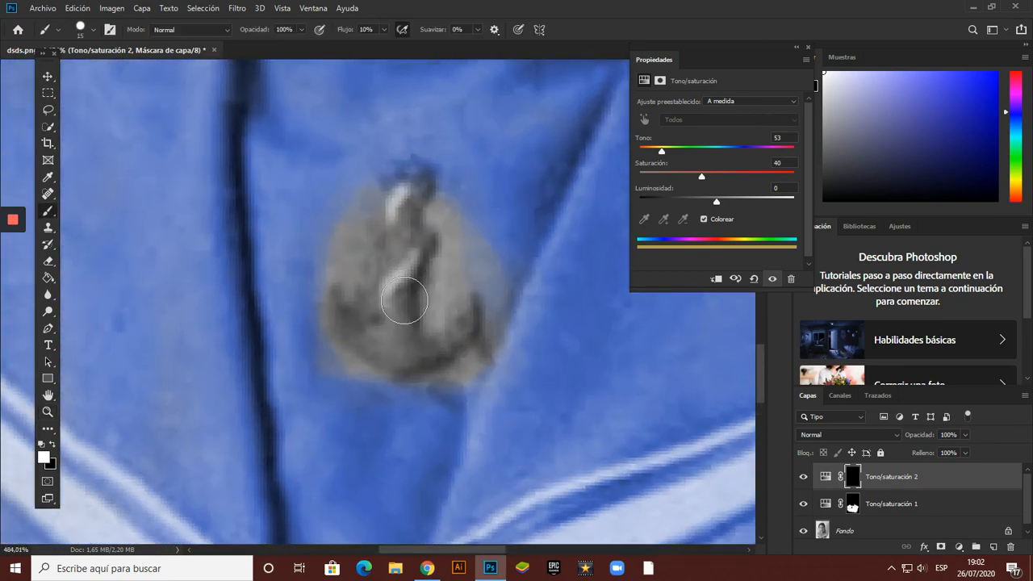
pyautogui.moveTo(392, 334)
pyautogui.mouseDown()
pyautogui.moveTo(361, 318)
pyautogui.moveTo(377, 334)
pyautogui.moveTo(364, 336)
pyautogui.moveTo(410, 357)
pyautogui.moveTo(473, 309)
pyautogui.moveTo(459, 344)
pyautogui.moveTo(418, 368)
pyautogui.moveTo(348, 336)
pyautogui.moveTo(414, 358)
pyautogui.moveTo(444, 350)
pyautogui.moveTo(424, 349)
pyautogui.moveTo(394, 313)
pyautogui.moveTo(400, 291)
pyautogui.moveTo(387, 305)
pyautogui.moveTo(401, 305)
pyautogui.moveTo(414, 249)
pyautogui.moveTo(407, 214)
pyautogui.moveTo(405, 278)
pyautogui.moveTo(432, 274)
pyautogui.mouseUp()
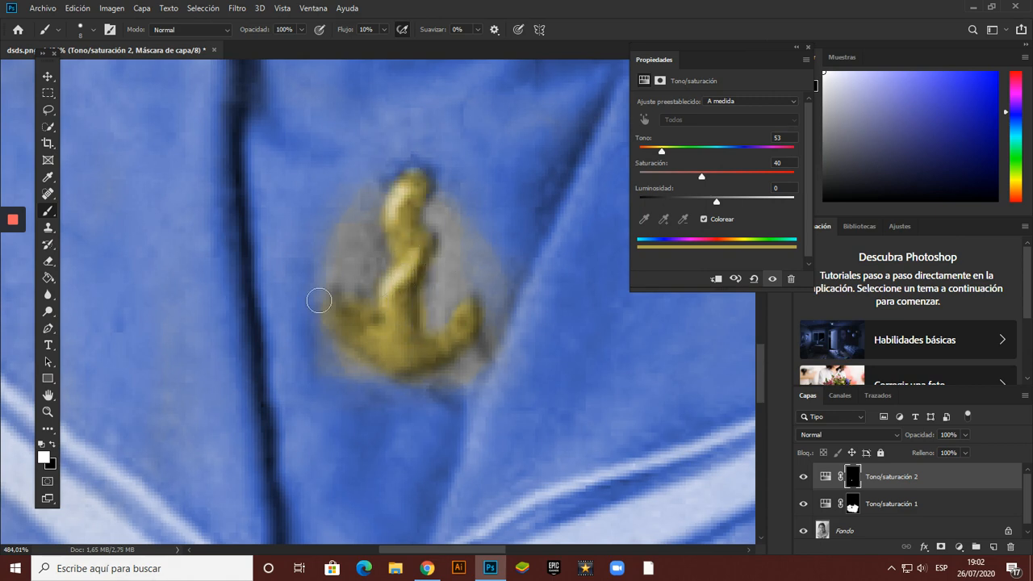
# Step: Paint the gray fabric around the anchor blue on the mask of the Tono/saturación 1 layer
pyautogui.click(903, 507)
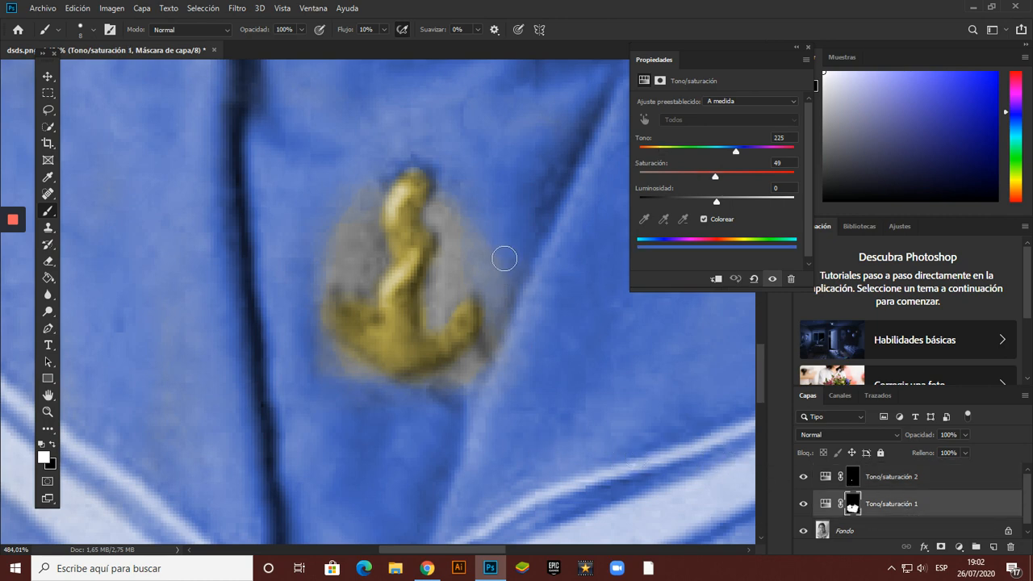
pyautogui.moveTo(467, 388)
pyautogui.mouseDown()
pyautogui.moveTo(461, 363)
pyautogui.moveTo(475, 366)
pyautogui.mouseUp()
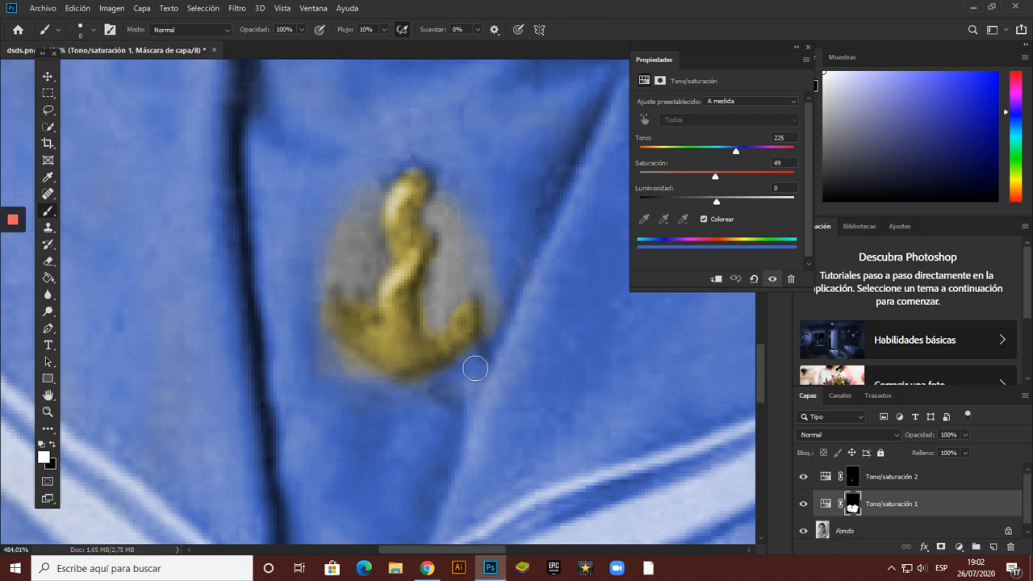
pyautogui.moveTo(502, 333)
pyautogui.mouseDown()
pyautogui.moveTo(493, 272)
pyautogui.moveTo(463, 288)
pyautogui.moveTo(466, 274)
pyautogui.moveTo(440, 260)
pyautogui.moveTo(440, 316)
pyautogui.moveTo(449, 219)
pyautogui.moveTo(441, 233)
pyautogui.moveTo(427, 207)
pyautogui.moveTo(467, 222)
pyautogui.moveTo(456, 243)
pyautogui.moveTo(446, 231)
pyautogui.moveTo(452, 225)
pyautogui.moveTo(465, 308)
pyautogui.moveTo(505, 311)
pyautogui.mouseUp()
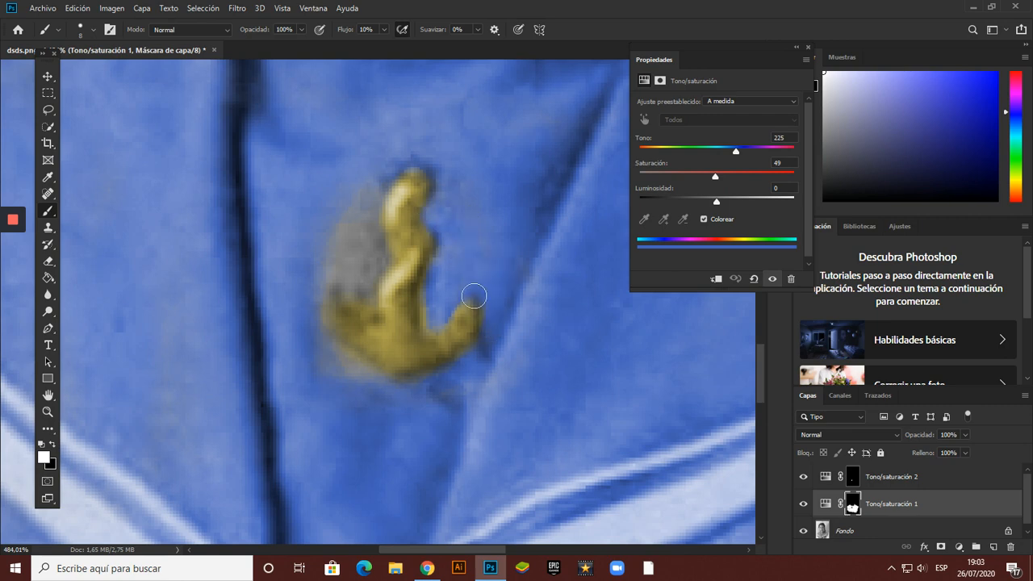
pyautogui.moveTo(369, 241)
pyautogui.mouseDown()
pyautogui.moveTo(353, 284)
pyautogui.moveTo(380, 229)
pyautogui.moveTo(371, 212)
pyautogui.moveTo(359, 267)
pyautogui.moveTo(327, 271)
pyautogui.moveTo(345, 233)
pyautogui.moveTo(320, 273)
pyautogui.mouseUp()
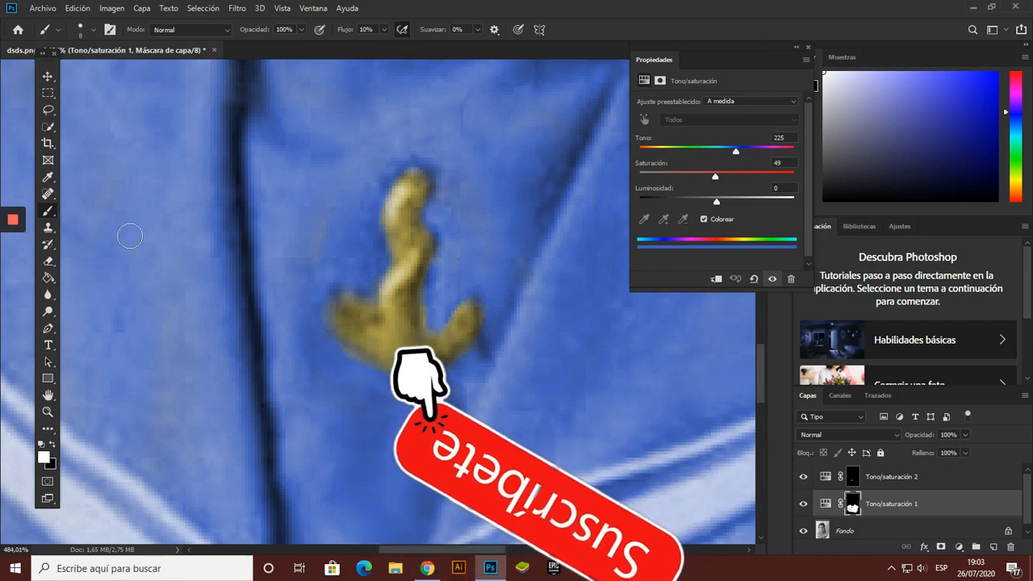
pyautogui.click(852, 504)
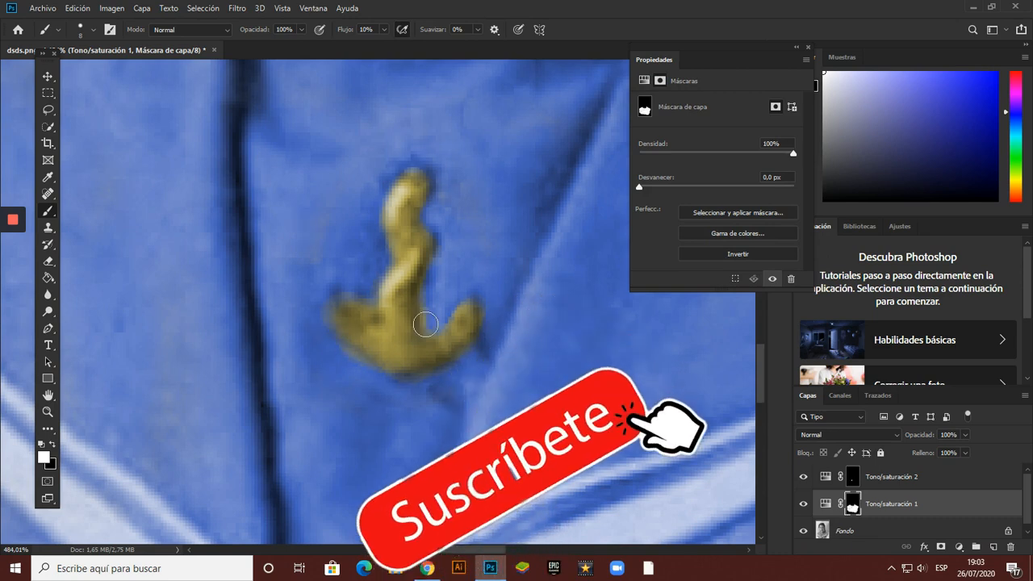
# Step: Add a third Tono/saturación adjustment layer colorized with hue 50, saturation 60 and luminosity -7
pyautogui.scroll(-2, 427, 327)
pyautogui.scroll(-3, 428, 329)
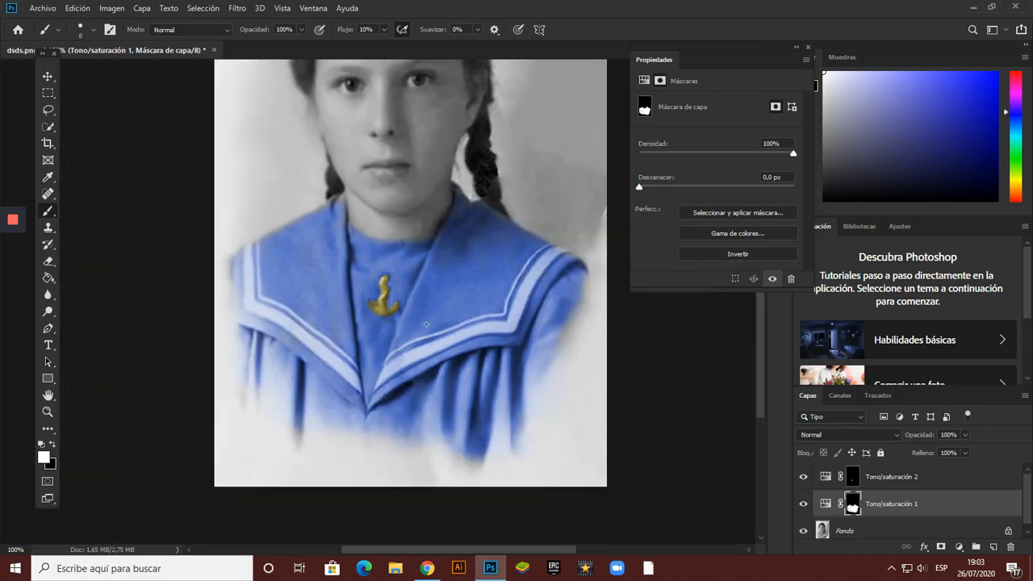
pyautogui.scroll(5, 435, 323)
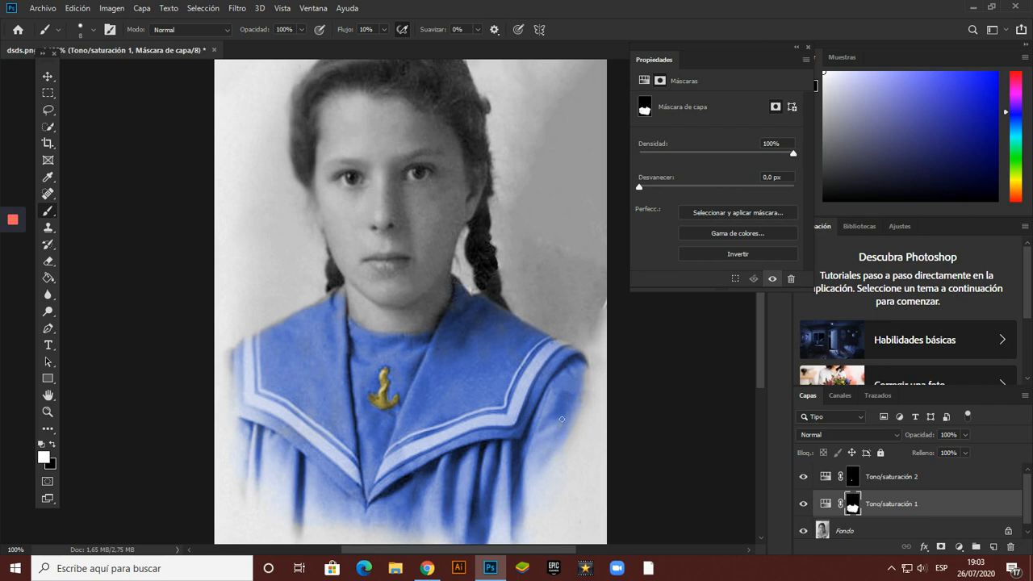
pyautogui.click(958, 547)
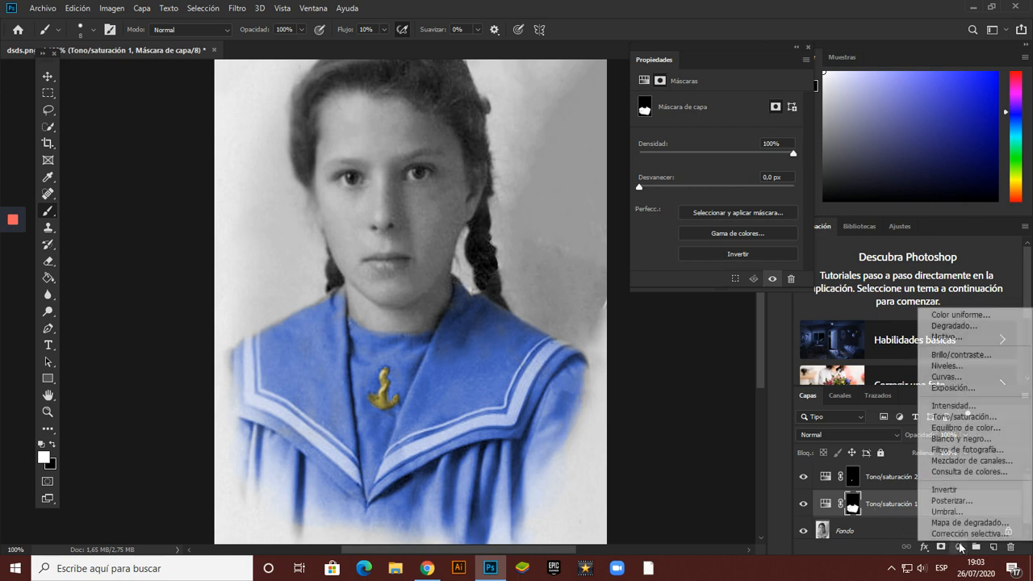
pyautogui.click(977, 417)
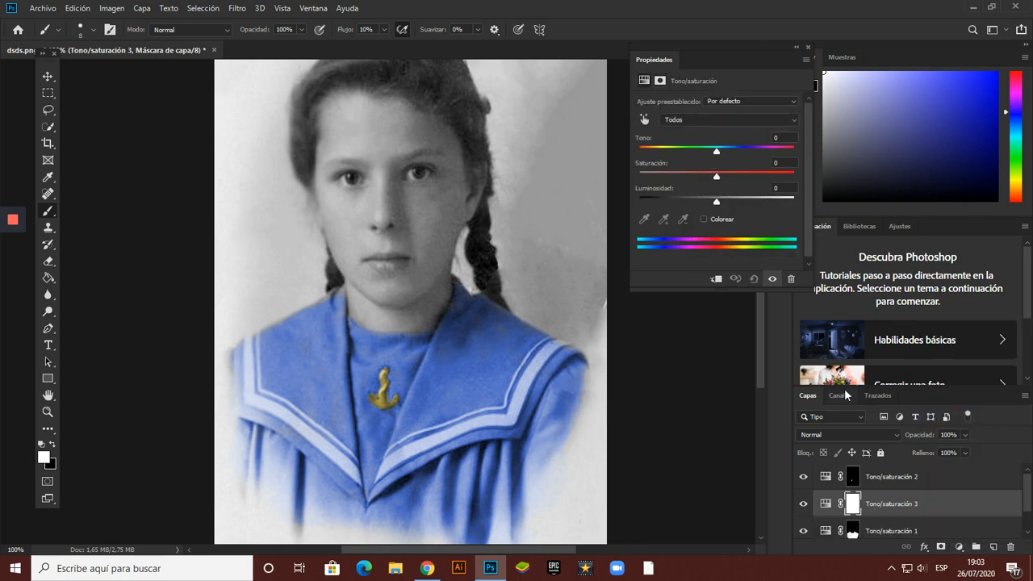
pyautogui.moveTo(716, 153); pyautogui.dragTo(664, 151)
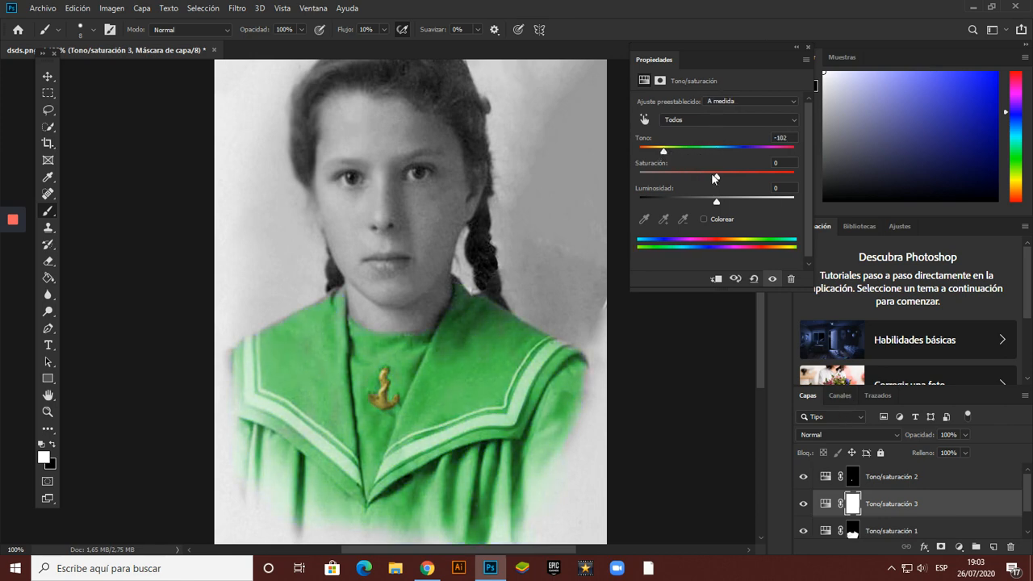
pyautogui.click(703, 219)
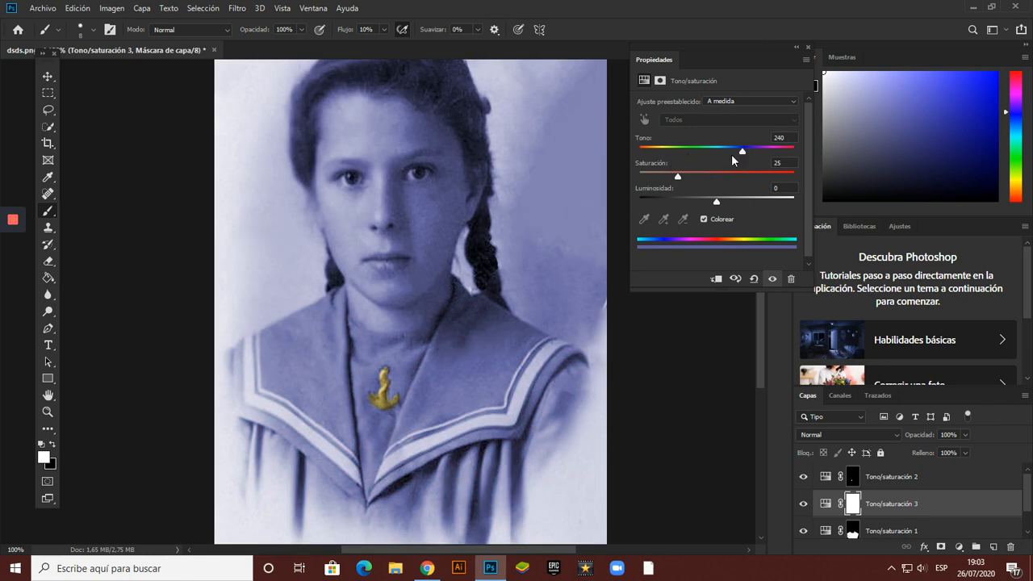
pyautogui.moveTo(735, 153); pyautogui.dragTo(661, 155)
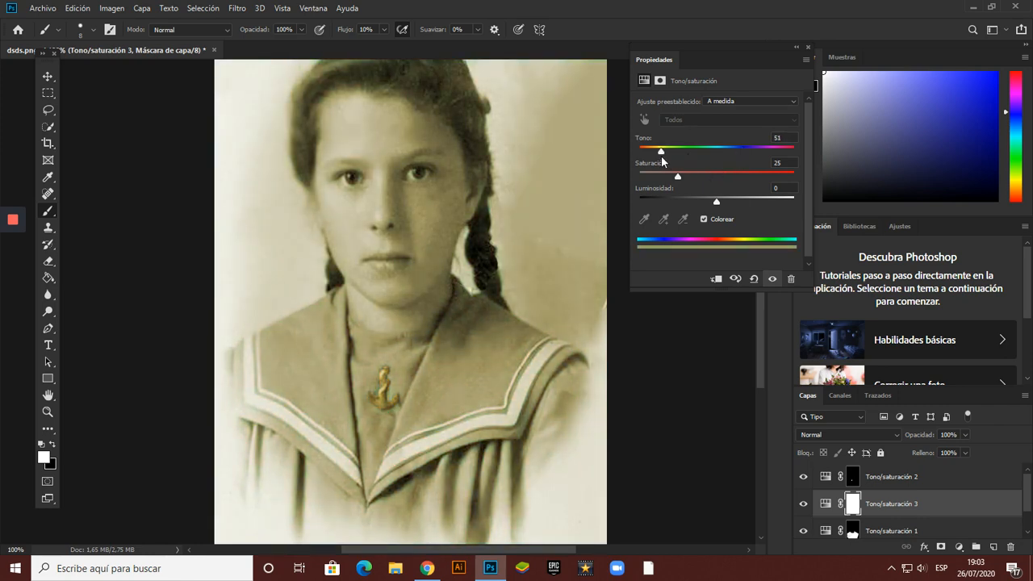
pyautogui.scroll(3, 581, 248)
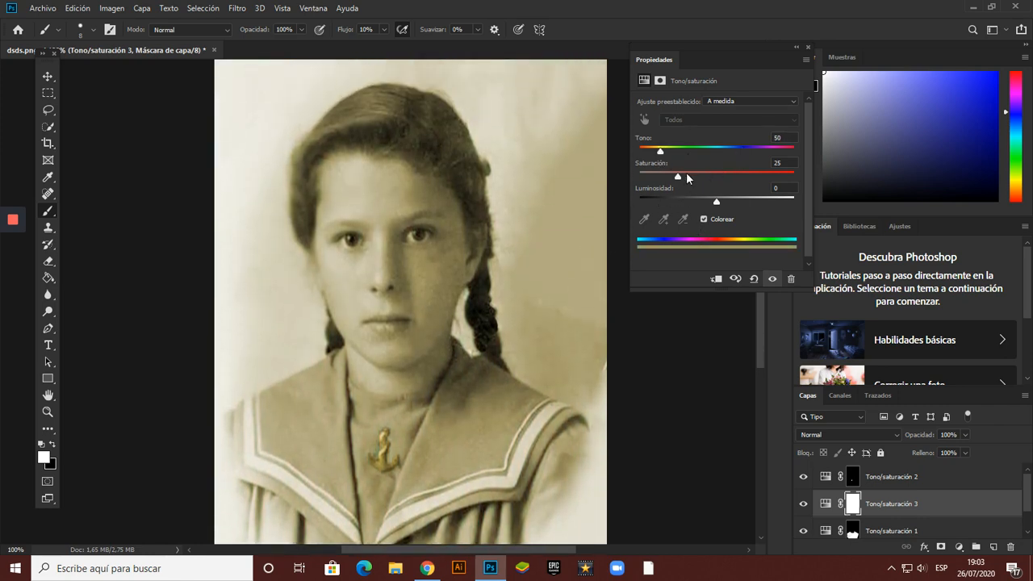
pyautogui.moveTo(678, 179); pyautogui.dragTo(736, 191)
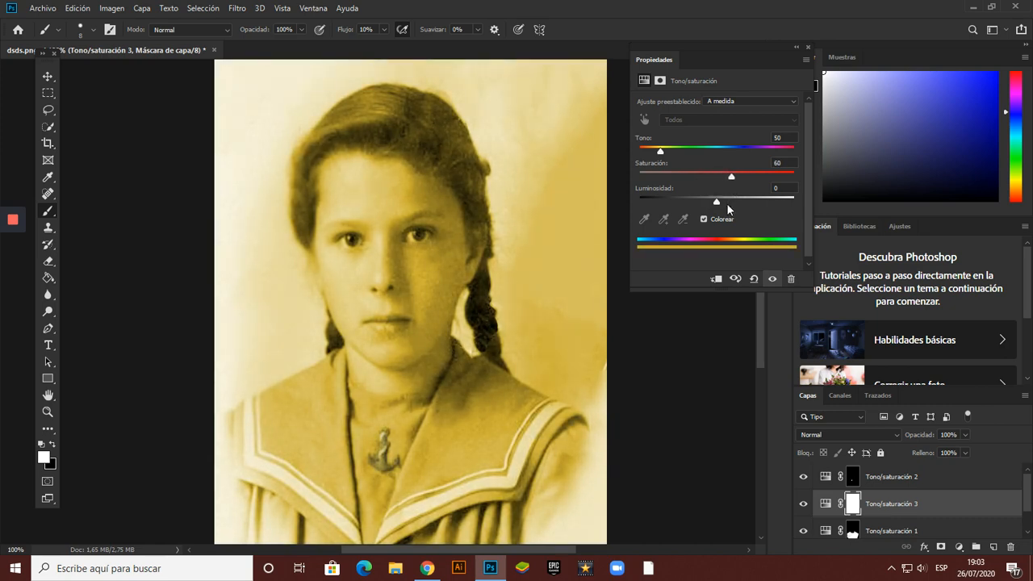
pyautogui.moveTo(715, 201); pyautogui.dragTo(711, 208)
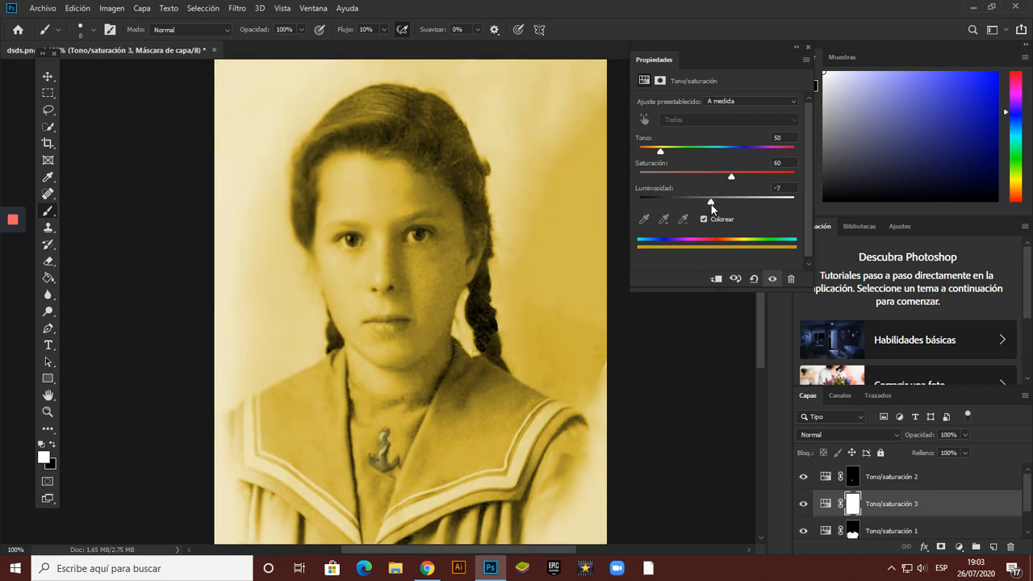
# Step: Invert the Tono/saturación 3 mask and paint the girl's hair and braids golden on it with a size 10 brush
pyautogui.click(912, 504)
pyautogui.click(853, 504)
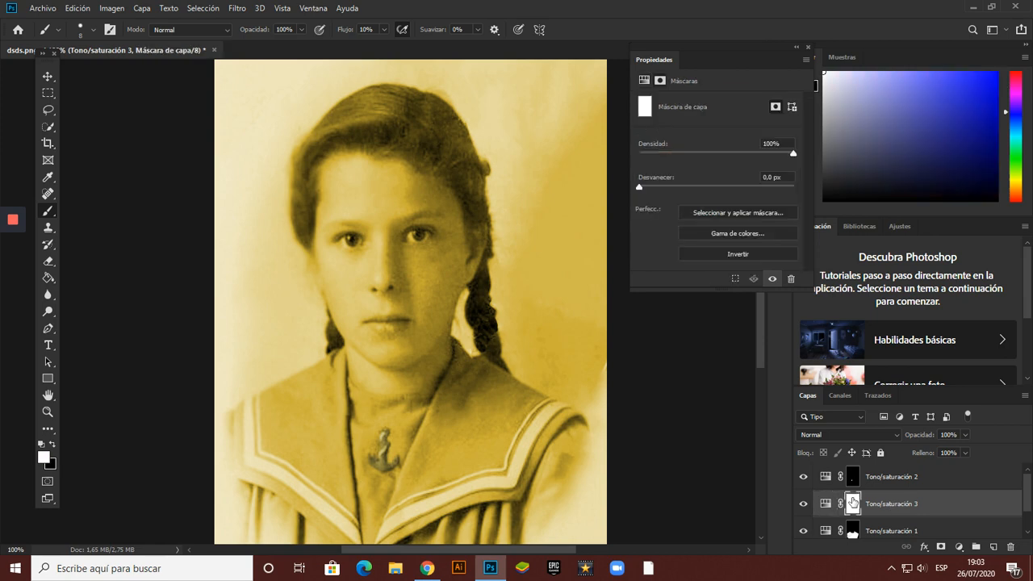
pyautogui.hotkey('ctrl', 'i')
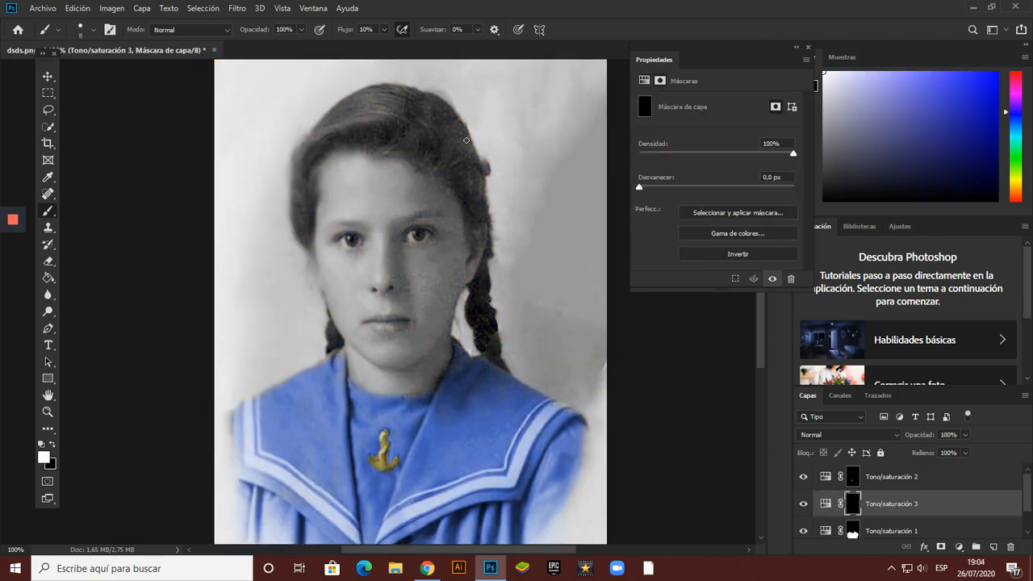
pyautogui.press('z')
pyautogui.moveTo(323, 143)
pyautogui.mouseDown()
pyautogui.moveTo(381, 169)
pyautogui.moveTo(345, 287)
pyautogui.moveTo(362, 348)
pyautogui.moveTo(391, 191)
pyautogui.mouseUp()
pyautogui.press('space')
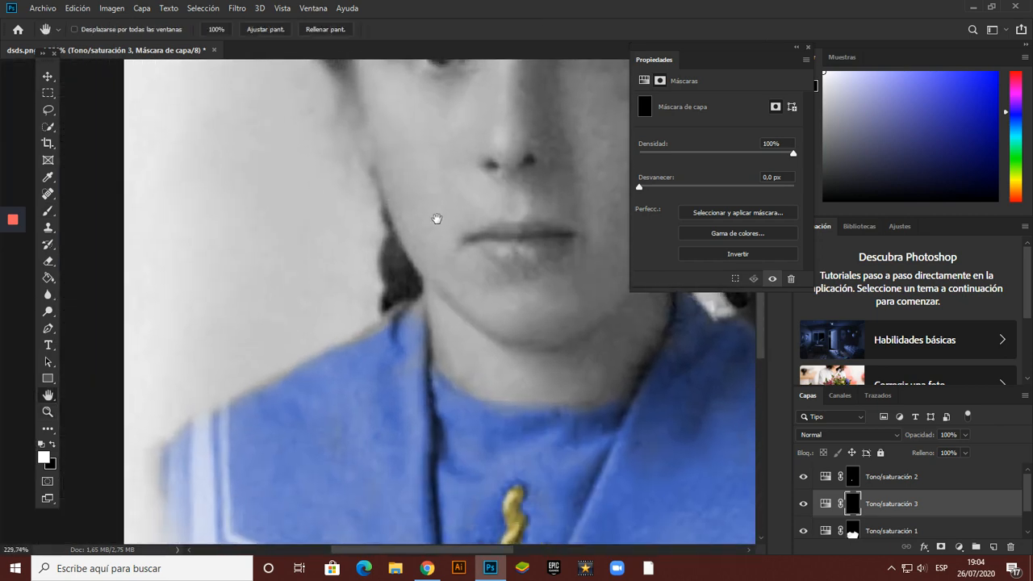
pyautogui.moveTo(436, 218)
pyautogui.mouseDown()
pyautogui.moveTo(440, 254)
pyautogui.moveTo(415, 296)
pyautogui.mouseUp()
pyautogui.moveTo(433, 238); pyautogui.dragTo(421, 222)
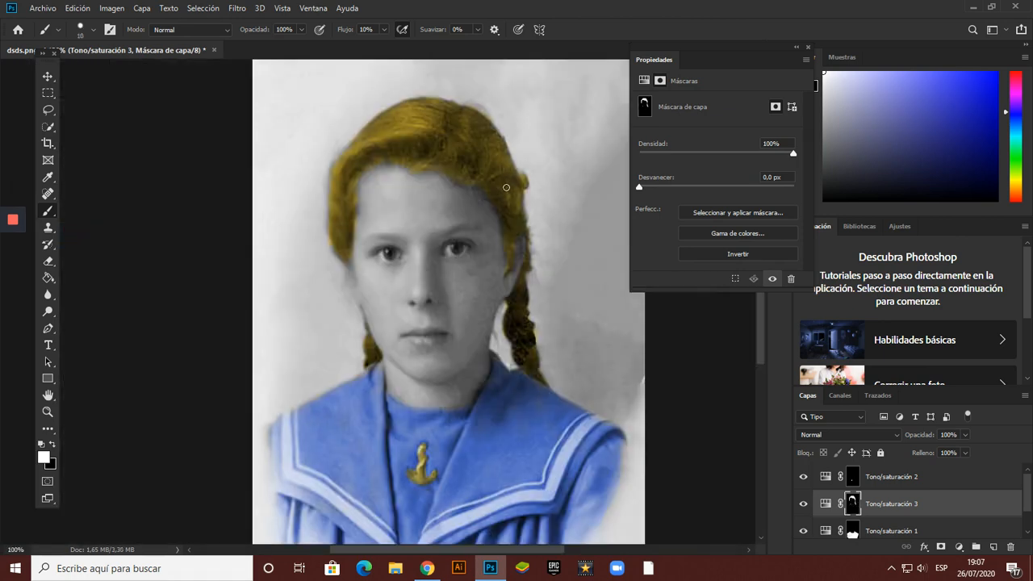
# Step: Add another Tono/saturación adjustment layer colorized with hue 93, saturation 21 and luminosity -7, and invert its mask
pyautogui.scroll(-4, 506, 188)
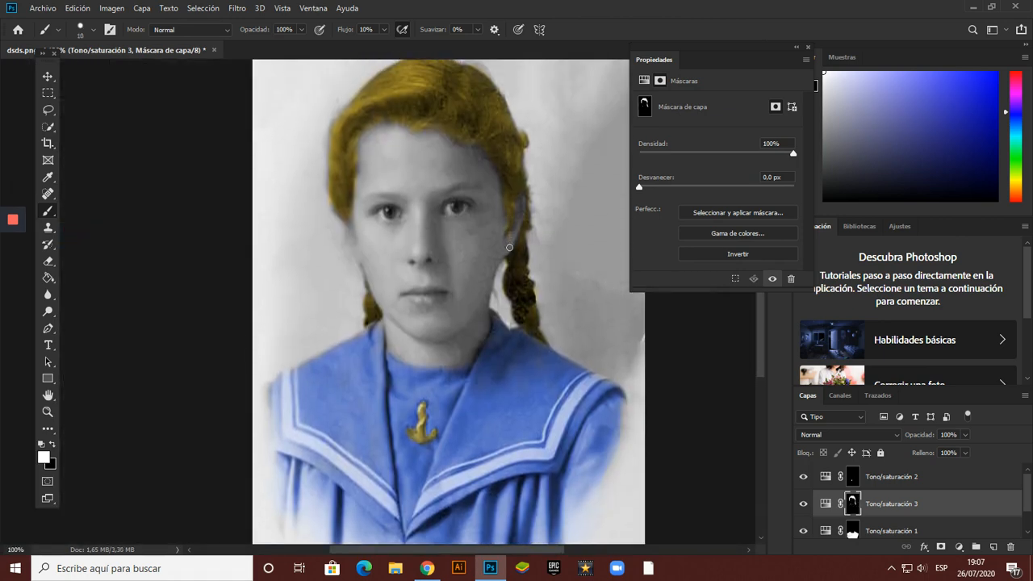
pyautogui.scroll(3, 509, 247)
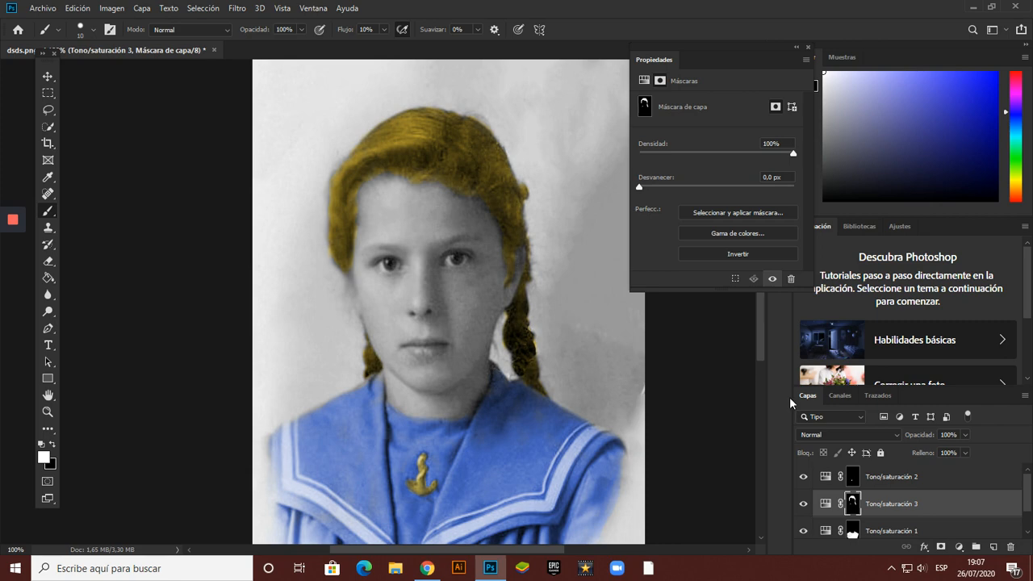
pyautogui.click(960, 547)
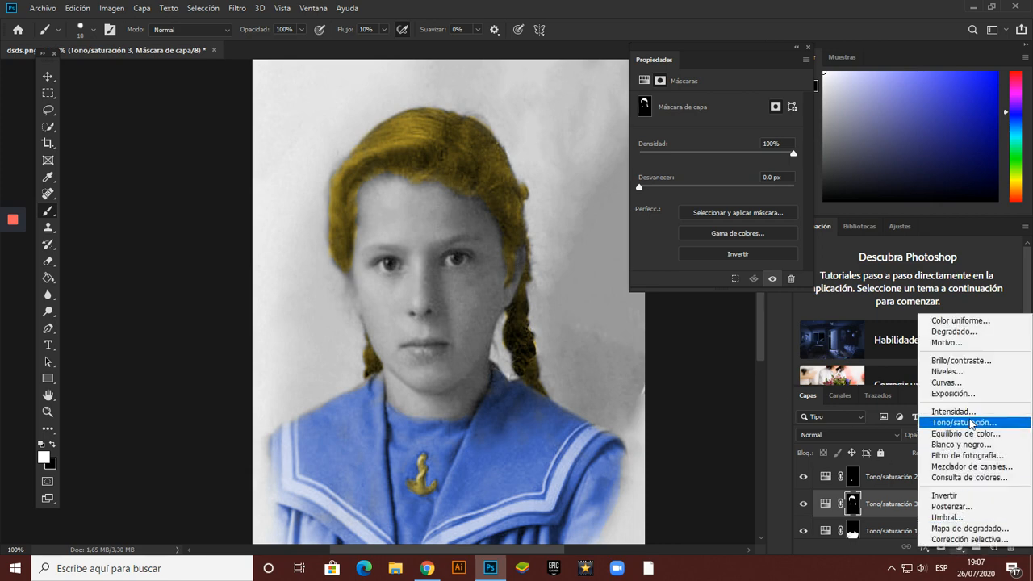
pyautogui.click(971, 423)
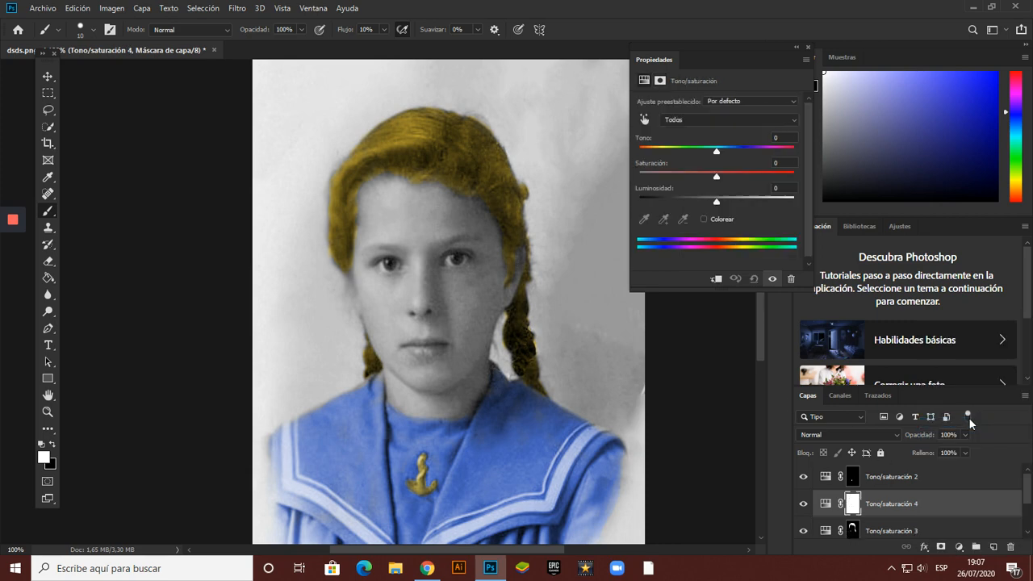
pyautogui.click(703, 219)
pyautogui.moveTo(745, 157); pyautogui.dragTo(695, 154)
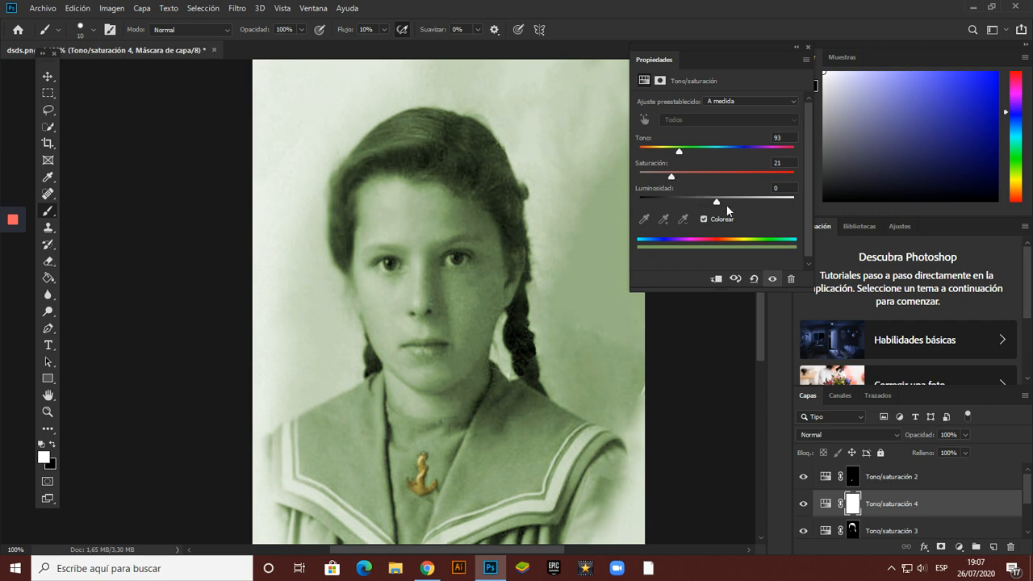
pyautogui.moveTo(717, 207); pyautogui.dragTo(712, 207)
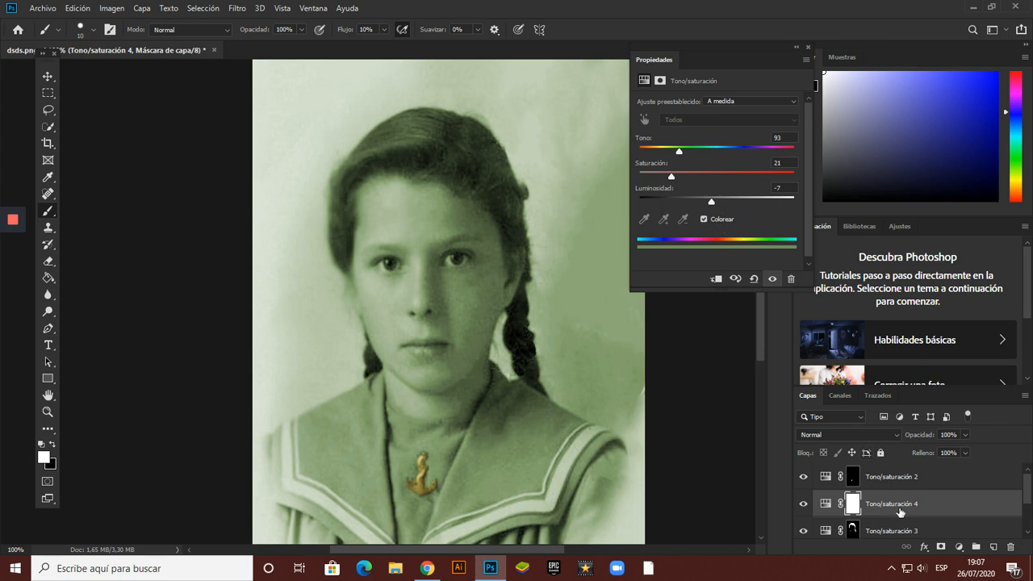
pyautogui.hotkey('ctrl', 'i')
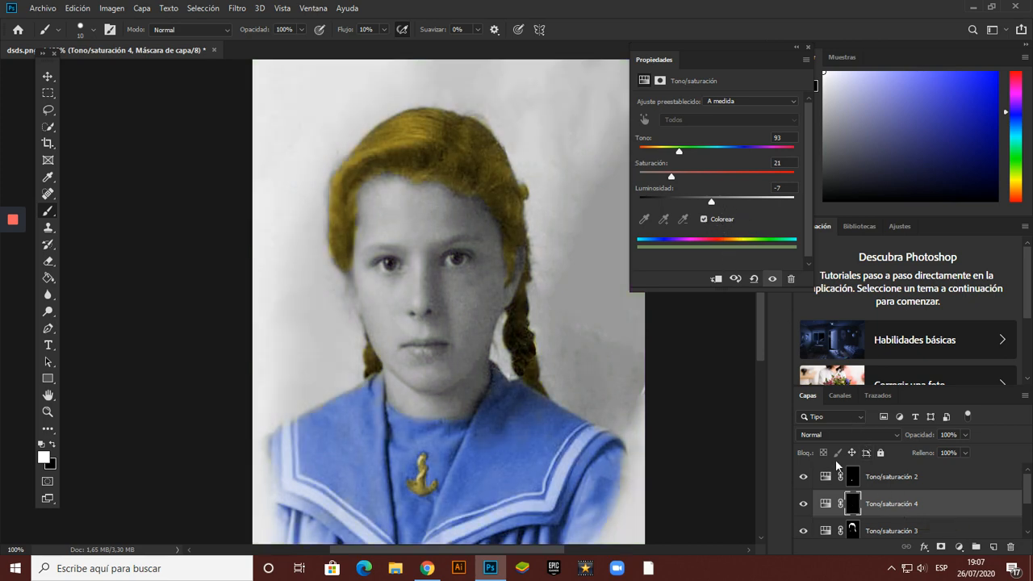
# Step: Paint the irises of both eyes green on the Tono/saturación 4 mask with the size 10 brush
pyautogui.press('z')
pyautogui.moveTo(436, 272)
pyautogui.mouseDown()
pyautogui.moveTo(419, 275)
pyautogui.moveTo(473, 295)
pyautogui.moveTo(347, 264)
pyautogui.moveTo(320, 253)
pyautogui.moveTo(335, 253)
pyautogui.moveTo(321, 229)
pyautogui.moveTo(325, 250)
pyautogui.moveTo(357, 264)
pyautogui.moveTo(315, 226)
pyautogui.moveTo(334, 239)
pyautogui.mouseUp()
pyautogui.press('b')
pyautogui.hotkey('ctrl', '-')
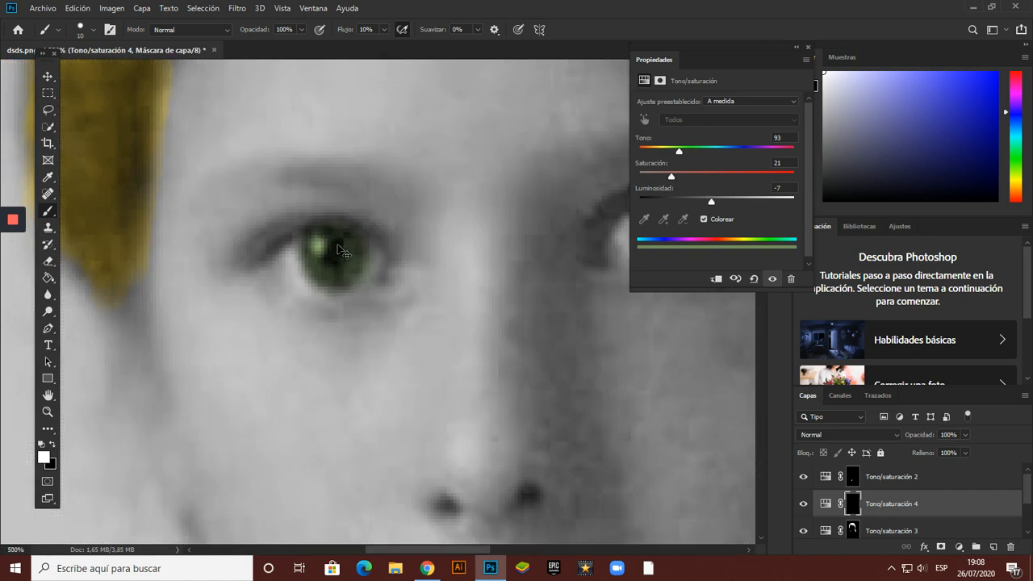
pyautogui.hotkey('ctrl', '-')
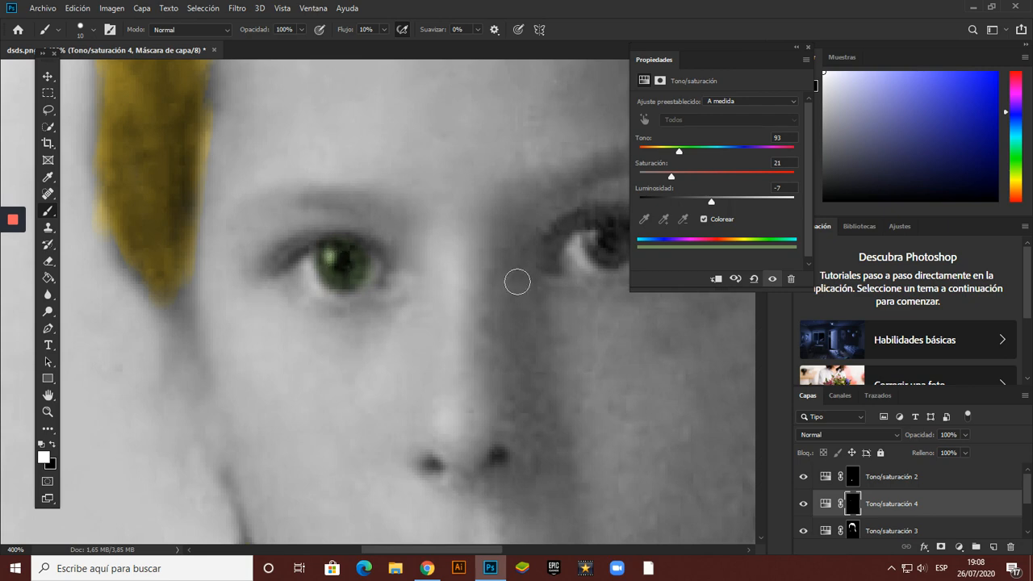
pyautogui.moveTo(450, 288)
pyautogui.mouseDown()
pyautogui.moveTo(418, 288)
pyautogui.moveTo(450, 253)
pyautogui.moveTo(517, 240)
pyautogui.moveTo(500, 235)
pyautogui.moveTo(485, 239)
pyautogui.moveTo(510, 270)
pyautogui.moveTo(537, 234)
pyautogui.moveTo(503, 234)
pyautogui.moveTo(519, 242)
pyautogui.moveTo(509, 242)
pyautogui.moveTo(505, 233)
pyautogui.moveTo(519, 235)
pyautogui.moveTo(508, 237)
pyautogui.moveTo(509, 228)
pyautogui.moveTo(506, 242)
pyautogui.moveTo(503, 228)
pyautogui.moveTo(519, 238)
pyautogui.moveTo(512, 243)
pyautogui.mouseUp()
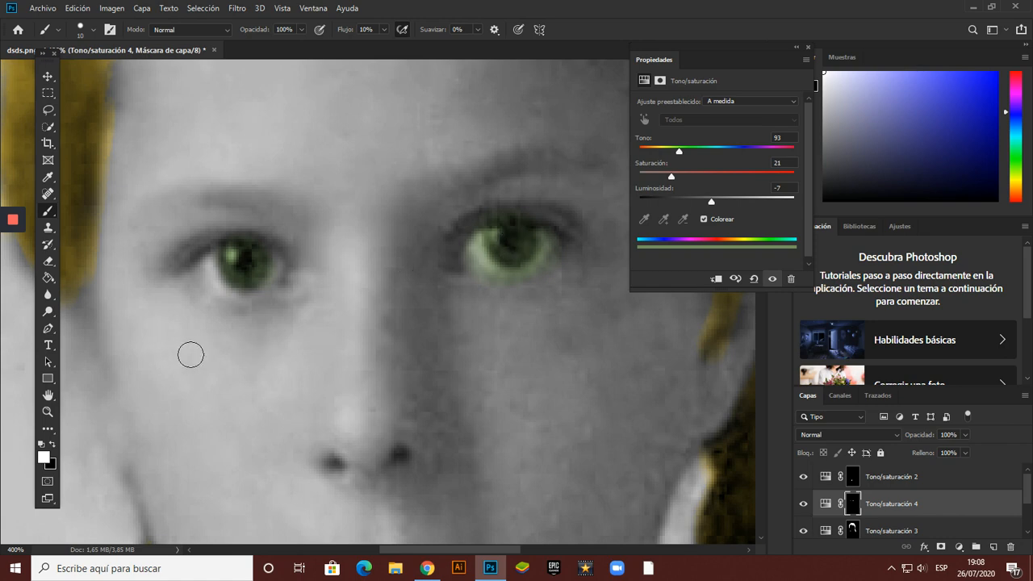
# Step: Mask out the excess green around the iris of the girl's left eye with black, and restore white as the painting color
pyautogui.click(54, 447)
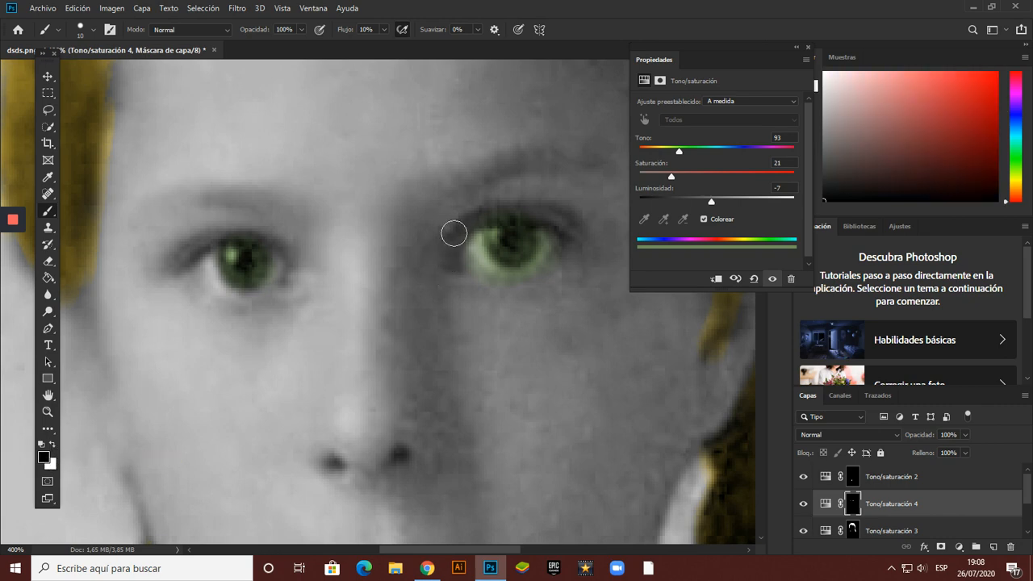
pyautogui.moveTo(471, 261)
pyautogui.mouseDown()
pyautogui.moveTo(516, 285)
pyautogui.moveTo(468, 267)
pyautogui.moveTo(511, 283)
pyautogui.moveTo(540, 276)
pyautogui.moveTo(562, 235)
pyautogui.moveTo(561, 255)
pyautogui.moveTo(551, 231)
pyautogui.moveTo(540, 279)
pyautogui.moveTo(495, 282)
pyautogui.moveTo(479, 275)
pyautogui.moveTo(523, 284)
pyautogui.moveTo(556, 248)
pyautogui.moveTo(555, 218)
pyautogui.moveTo(557, 254)
pyautogui.moveTo(559, 230)
pyautogui.moveTo(539, 279)
pyautogui.moveTo(552, 261)
pyautogui.moveTo(552, 222)
pyautogui.moveTo(549, 266)
pyautogui.moveTo(520, 284)
pyautogui.moveTo(481, 274)
pyautogui.moveTo(468, 239)
pyautogui.moveTo(479, 213)
pyautogui.mouseUp()
pyautogui.click(53, 444)
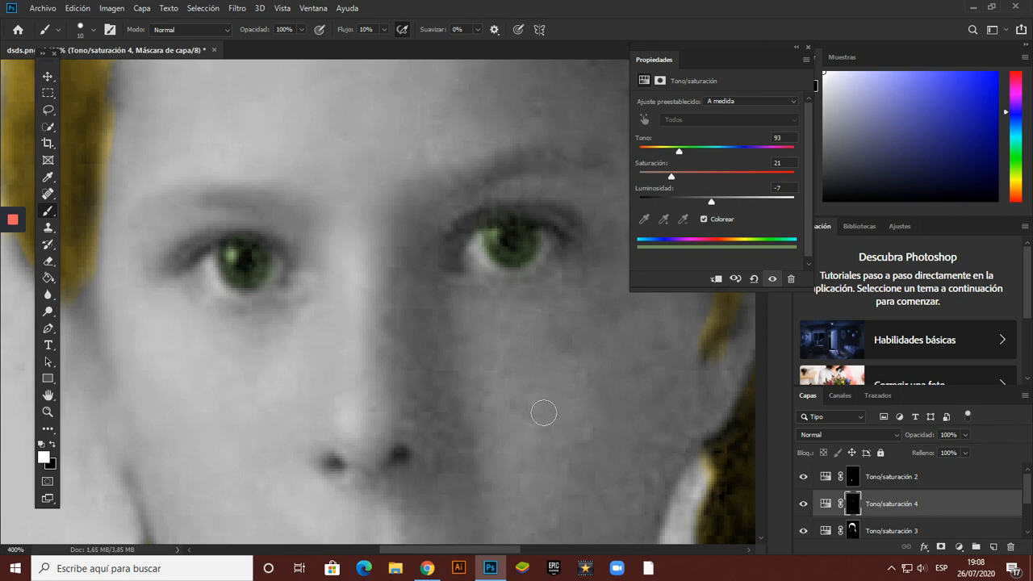
# Step: Set the blend mode of the green eye layer to Aclarar and check the eyes at several magnifications
pyautogui.hotkey('ctrl', '-')
pyautogui.hotkey('ctrl', '-')
pyautogui.hotkey('ctrl', '-')
pyautogui.hotkey('ctrl', '-')
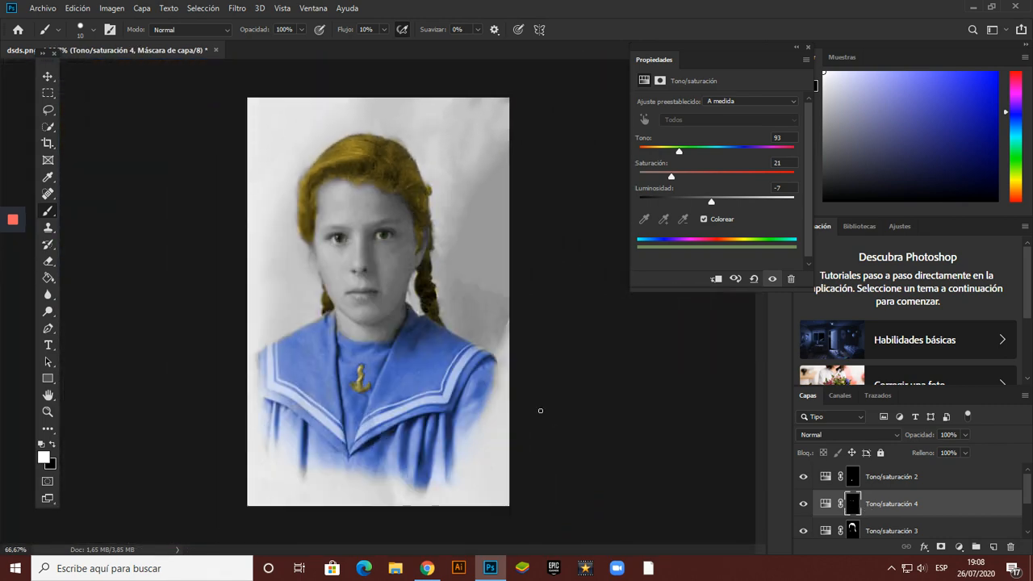
pyautogui.hotkey('ctrl', '+')
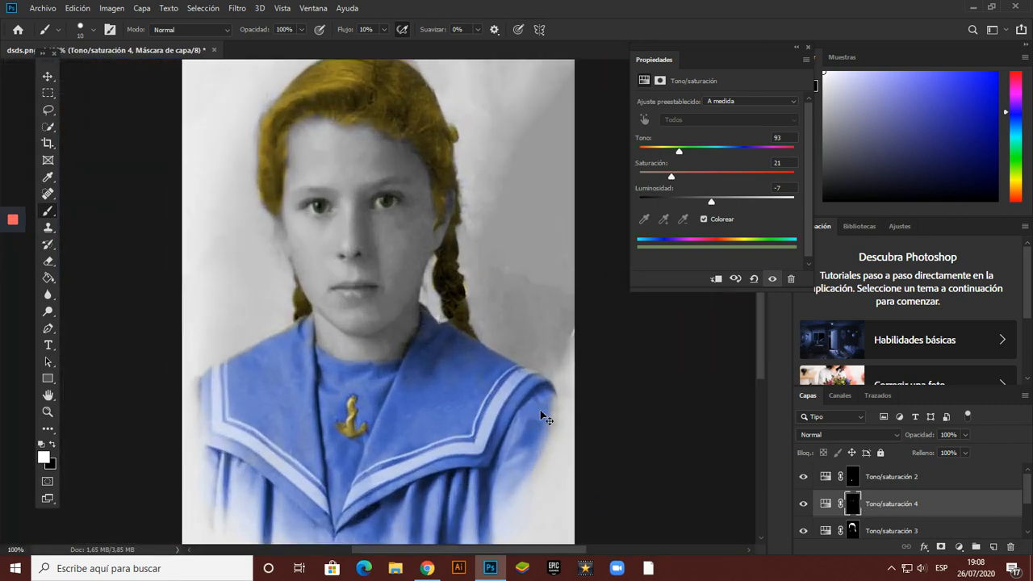
pyautogui.hotkey('ctrl', '+')
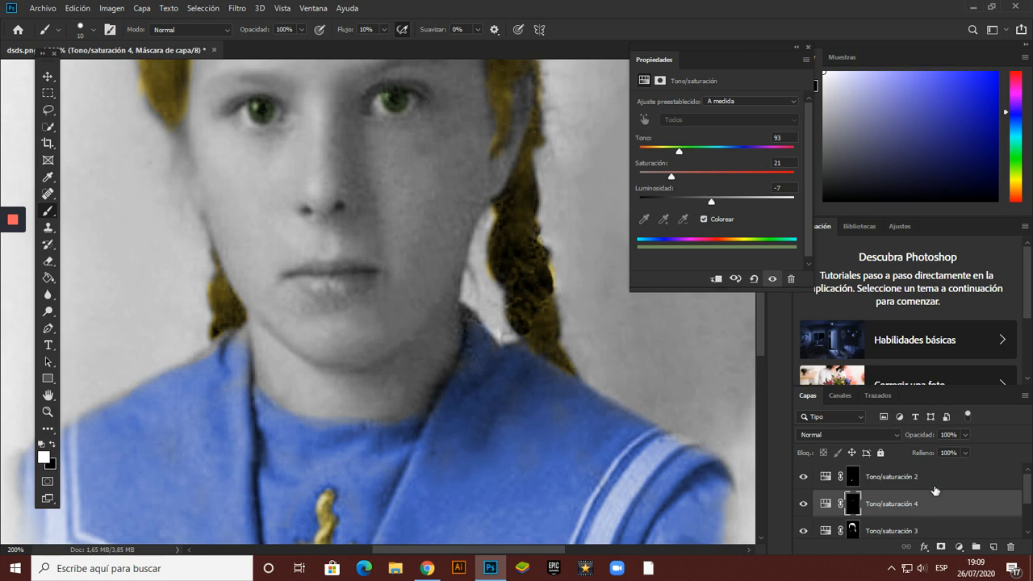
pyautogui.click(888, 432)
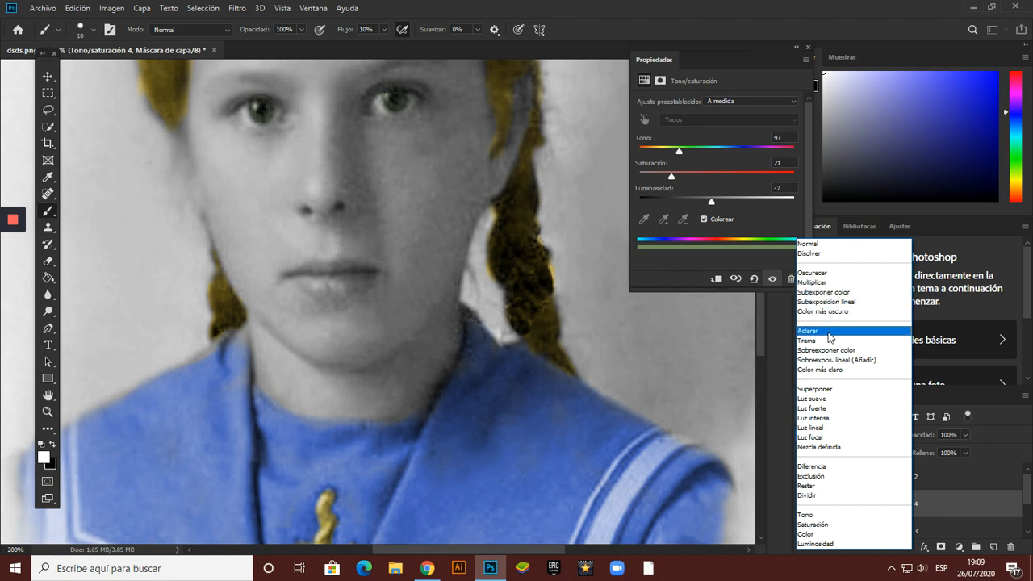
pyautogui.click(830, 338)
pyautogui.hotkey('ctrl', '0')
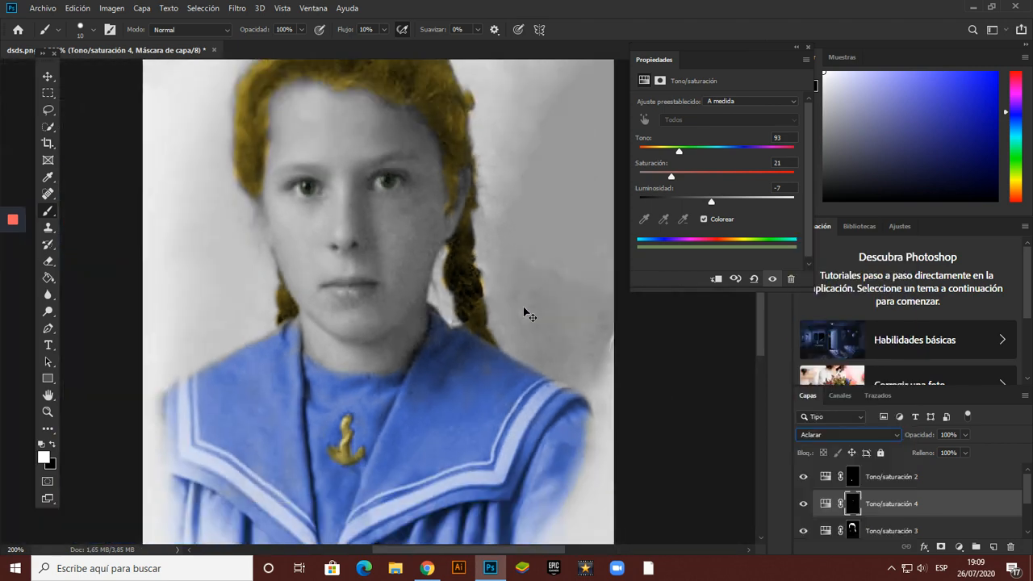
pyautogui.hotkey('ctrl', '0')
pyautogui.hotkey('ctrl', '+')
pyautogui.hotkey('ctrl', '+')
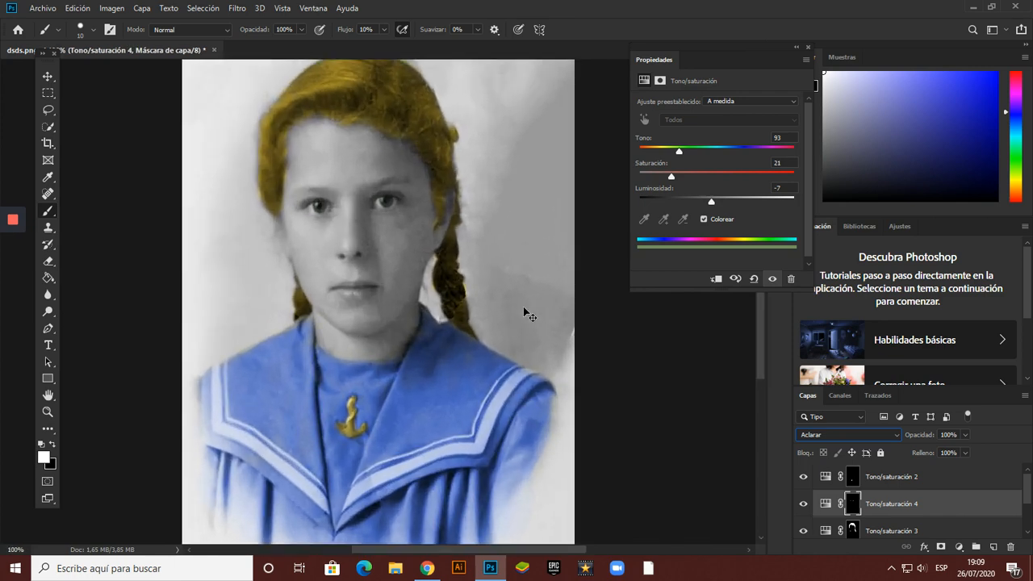
pyautogui.hotkey('ctrl', '-')
pyautogui.hotkey('ctrl', '+')
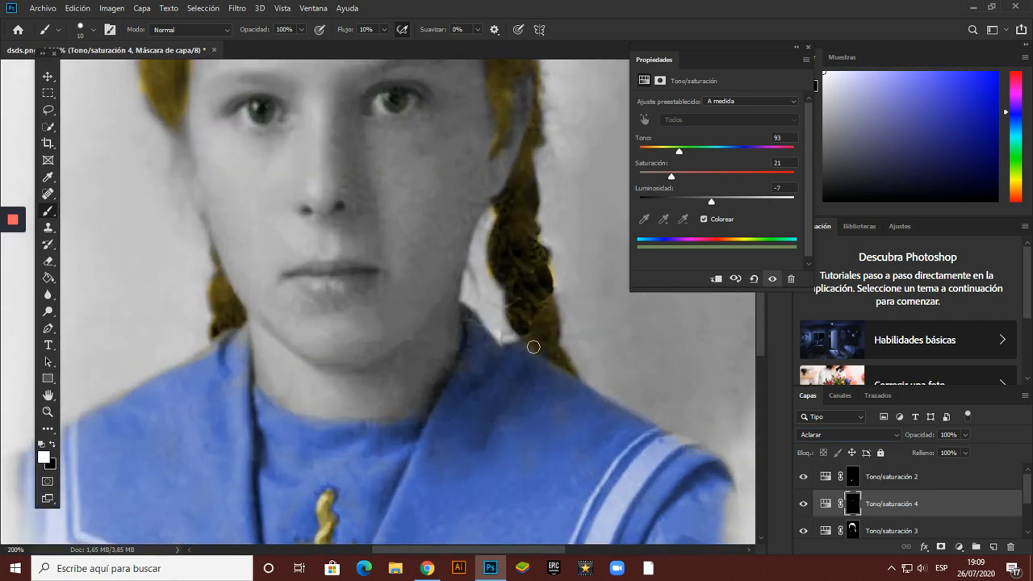
# Step: Add a new Tono/saturación adjustment layer above the green eye layer and turn on Colorear
pyautogui.press('h')
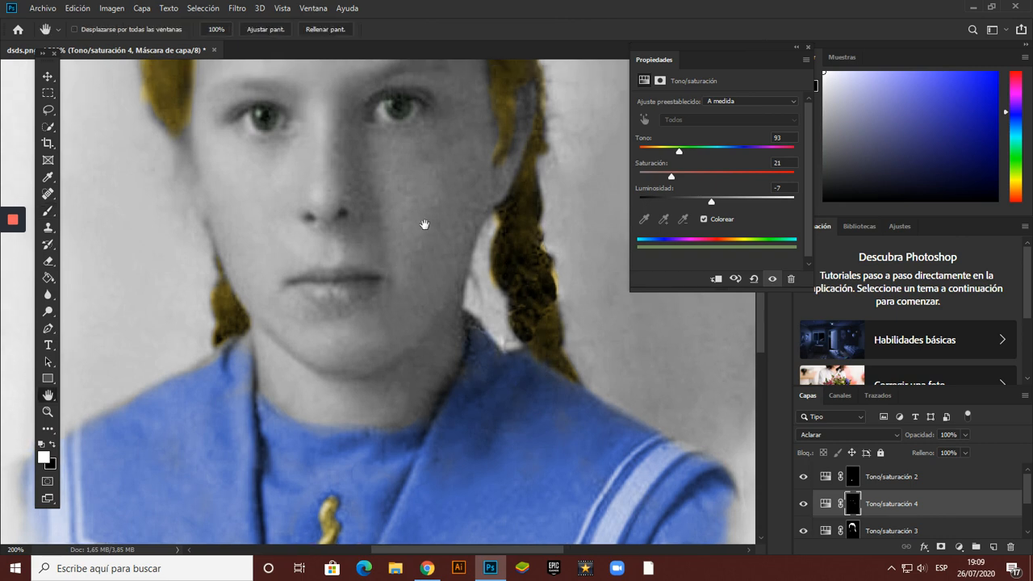
pyautogui.moveTo(424, 223); pyautogui.dragTo(452, 346)
pyautogui.click(959, 546)
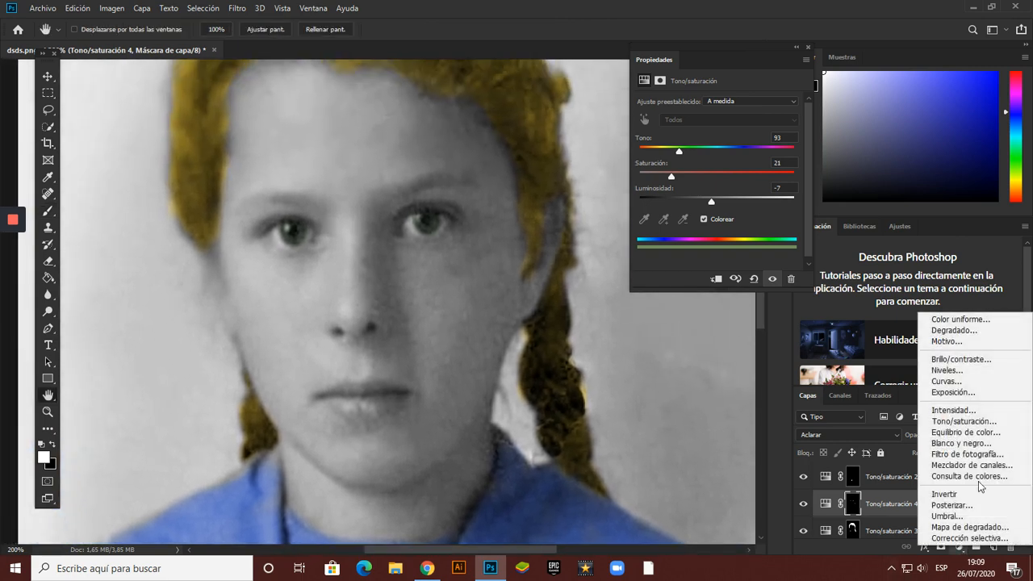
pyautogui.click(973, 420)
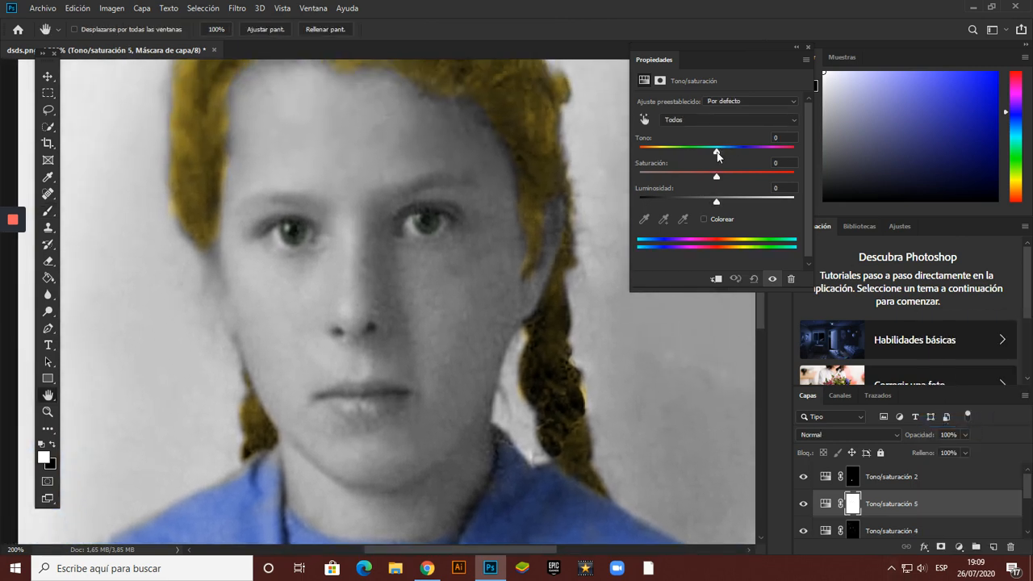
pyautogui.moveTo(718, 156); pyautogui.dragTo(666, 156)
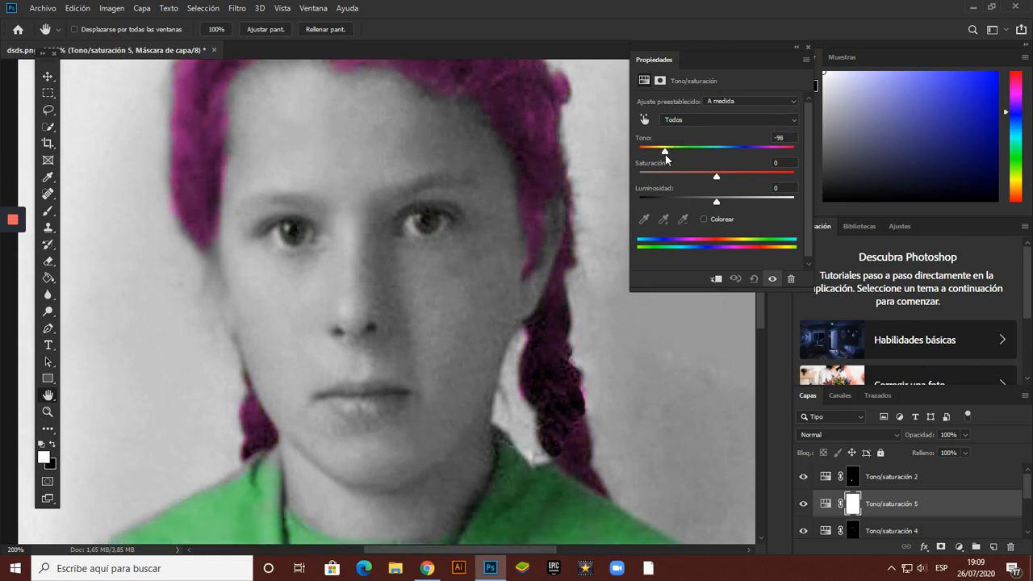
pyautogui.click(703, 219)
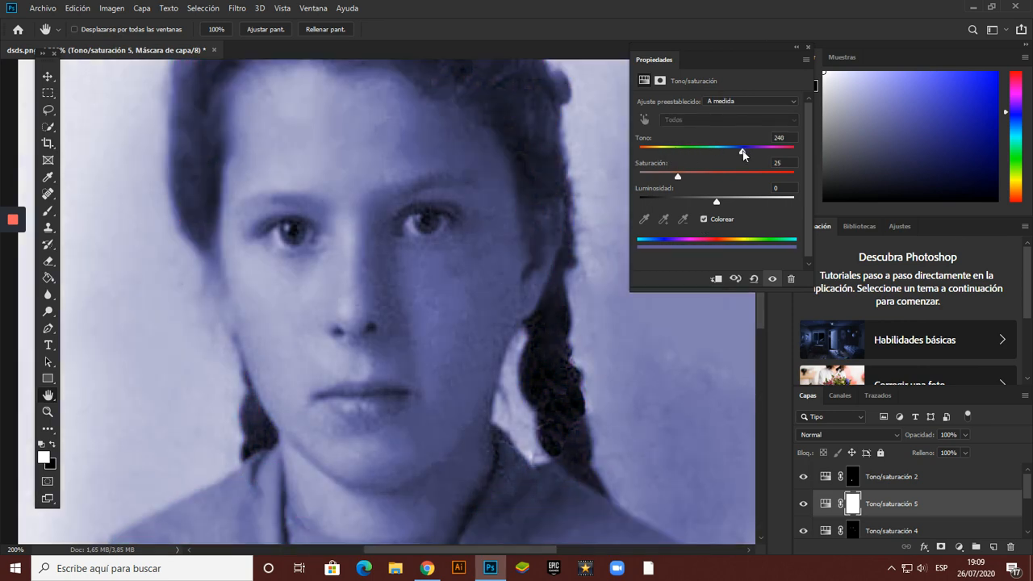
# Step: Set the new layer's skin tone to hue 21, saturation 20 and luminosity +6, and invert its mask
pyautogui.moveTo(743, 155); pyautogui.dragTo(655, 158)
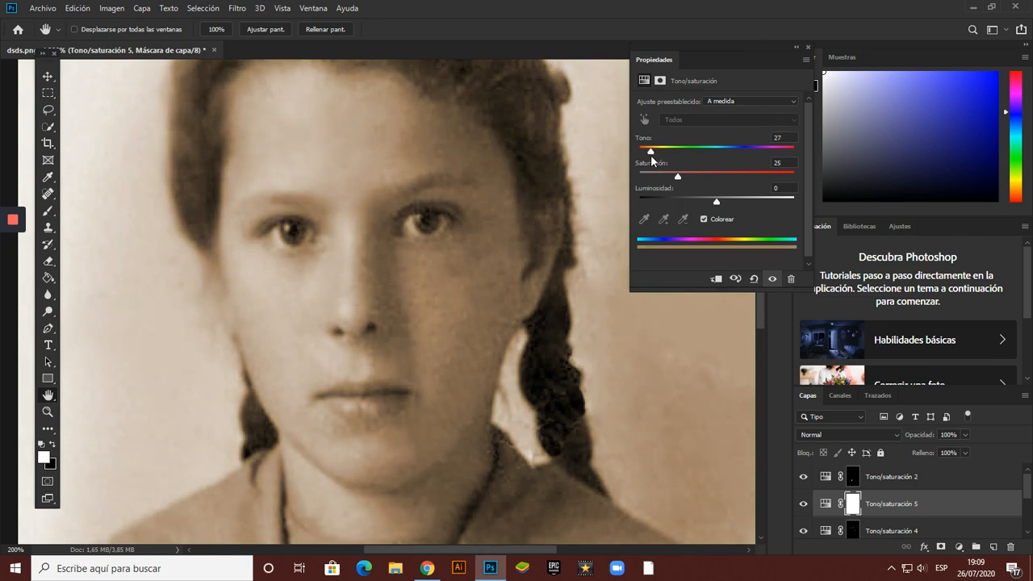
pyautogui.scroll(-2, 533, 250)
pyautogui.moveTo(677, 181); pyautogui.dragTo(723, 211)
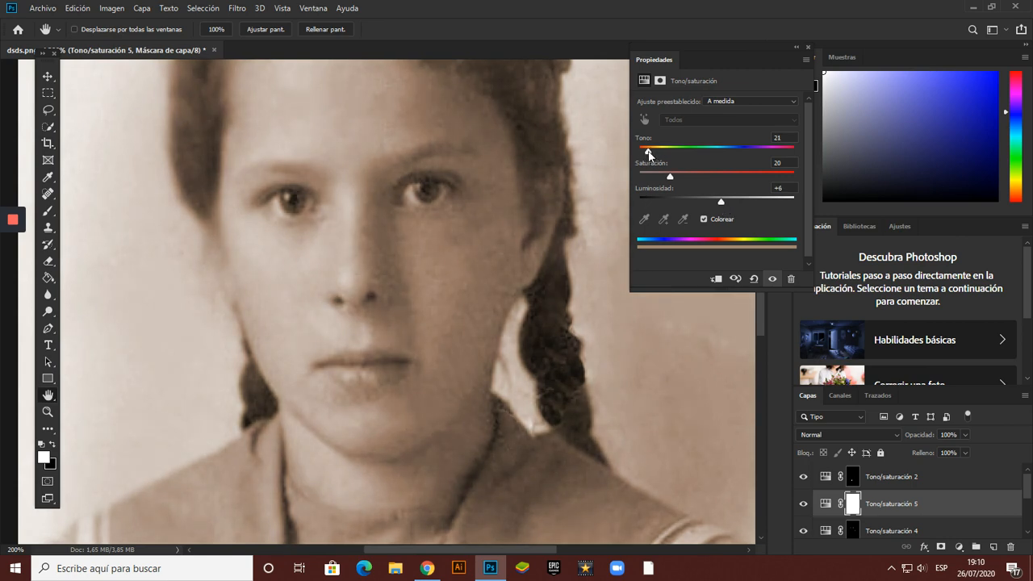
pyautogui.moveTo(672, 180); pyautogui.dragTo(670, 184)
pyautogui.scroll(-2, 499, 263)
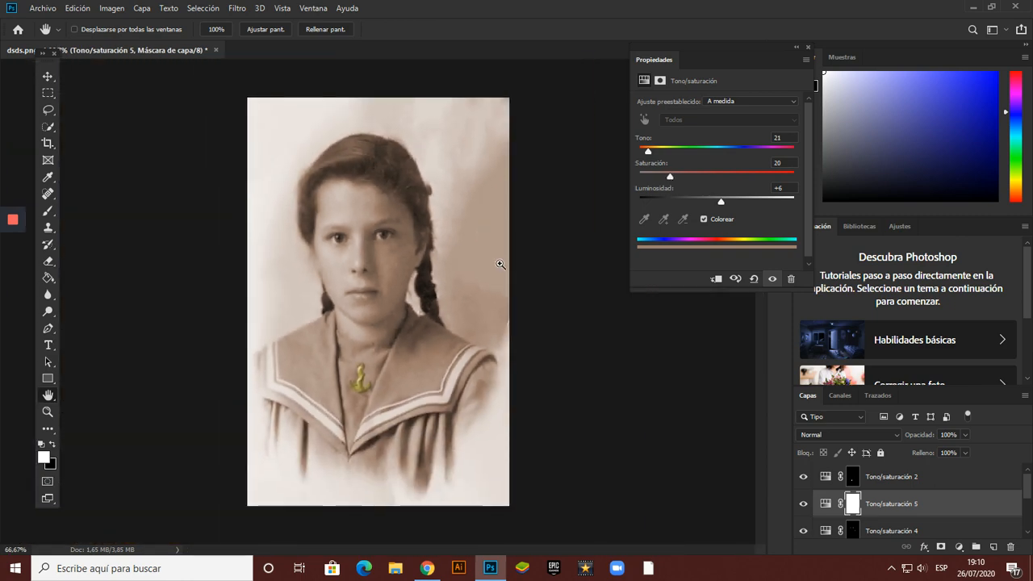
pyautogui.scroll(1, 500, 263)
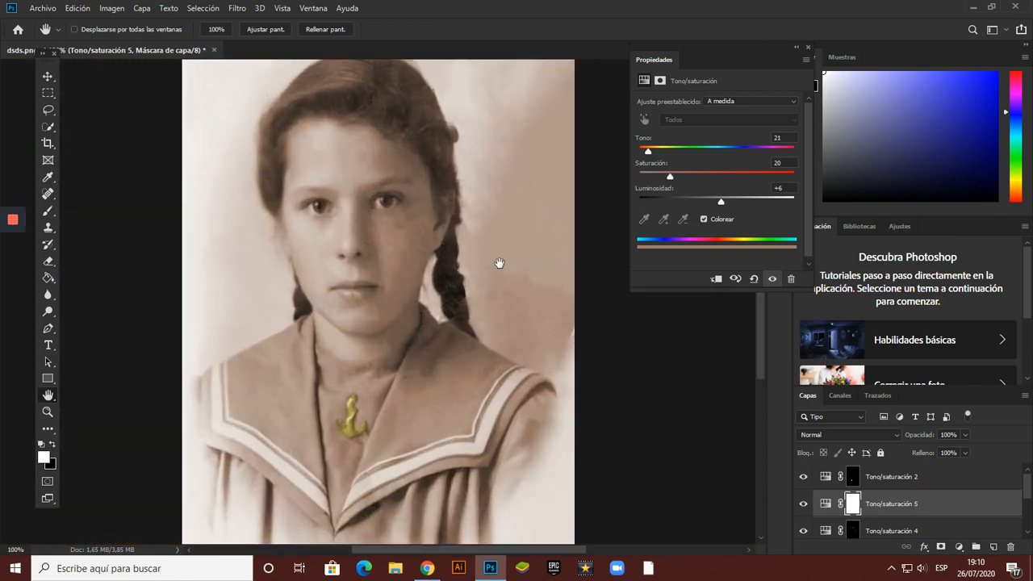
pyautogui.moveTo(459, 237); pyautogui.dragTo(469, 273)
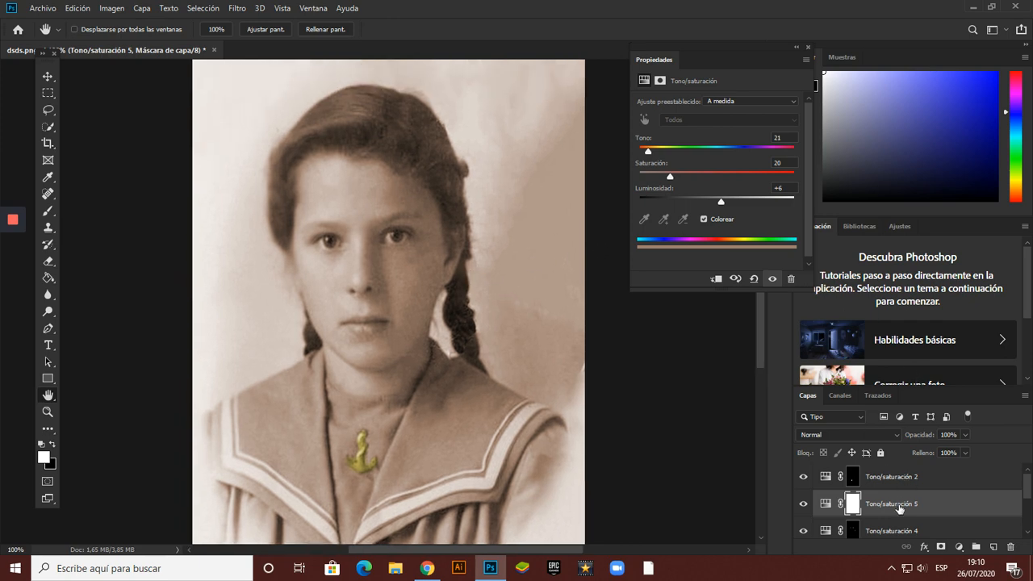
pyautogui.hotkey('ctrl', 'i')
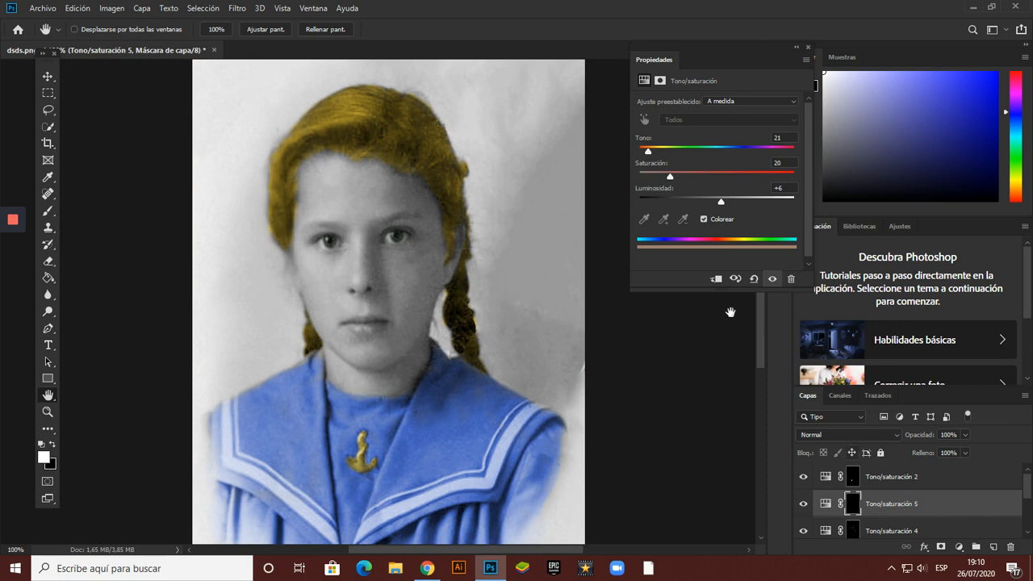
# Step: Paint the skin tone over the face, ear and neck on the Tono/saturación 5 mask, leaving out the eyes and lips
pyautogui.press('b')
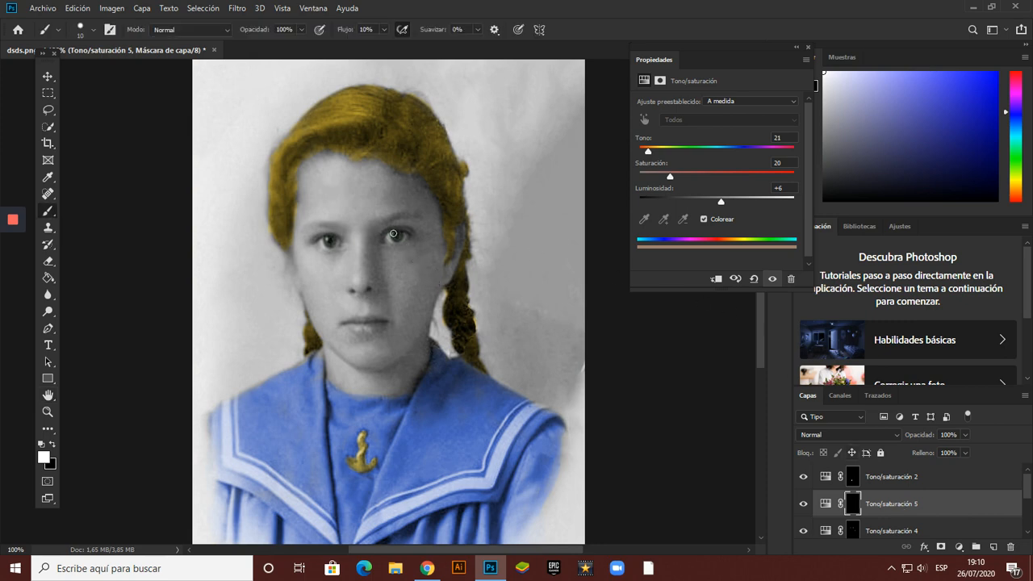
pyautogui.press('z')
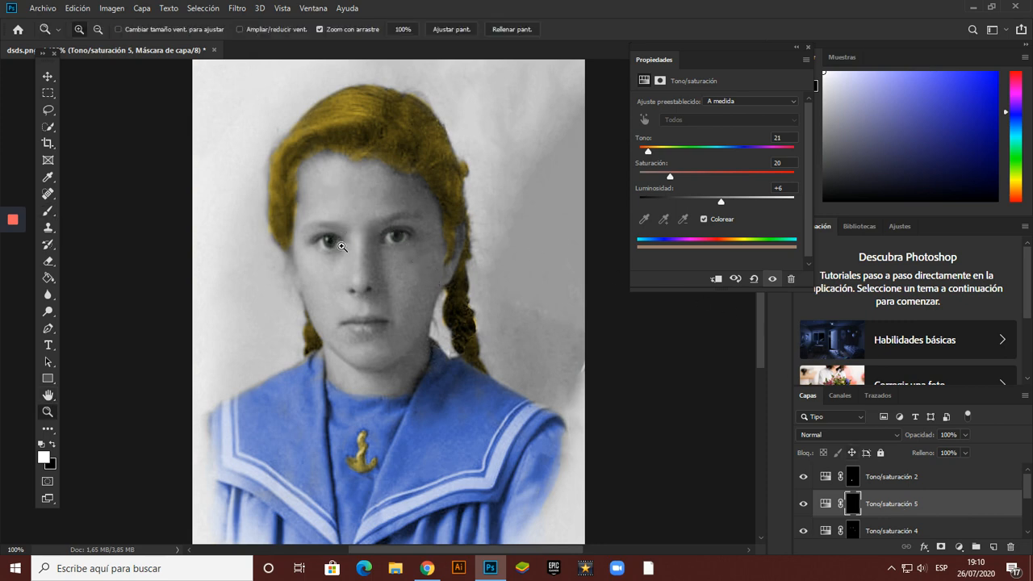
pyautogui.moveTo(337, 240); pyautogui.dragTo(381, 263)
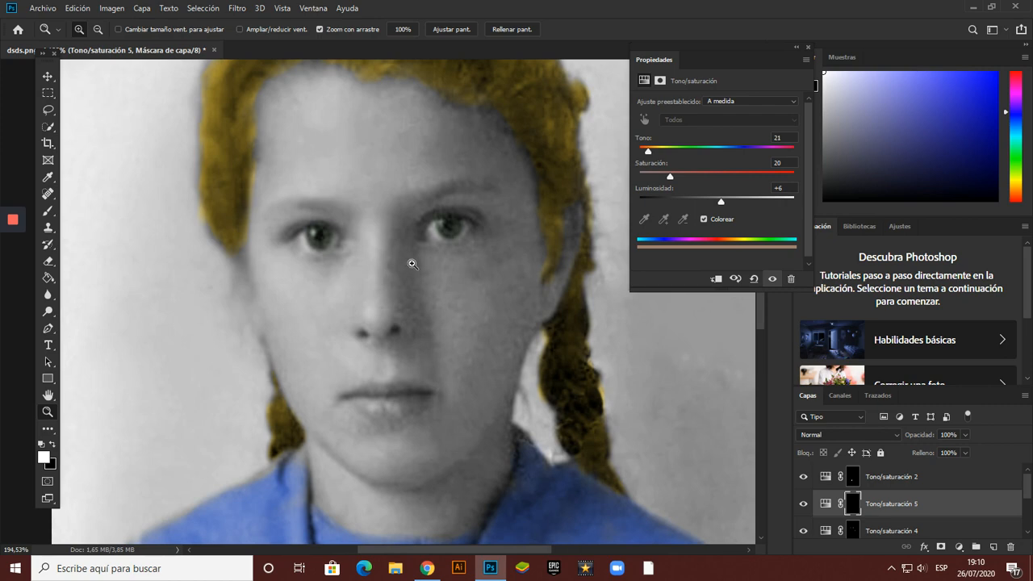
pyautogui.press('b')
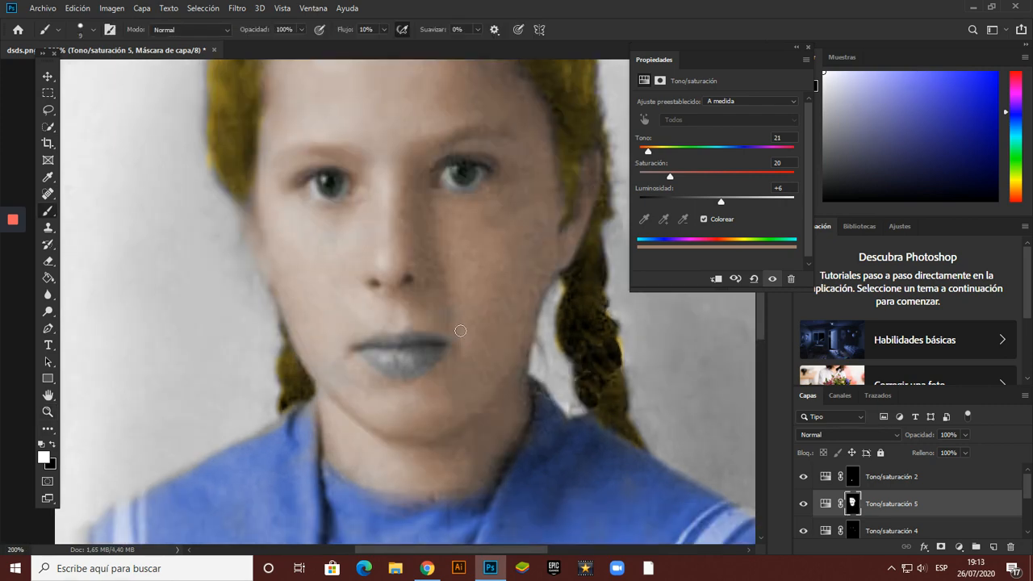
pyautogui.hotkey('ctrl', '-')
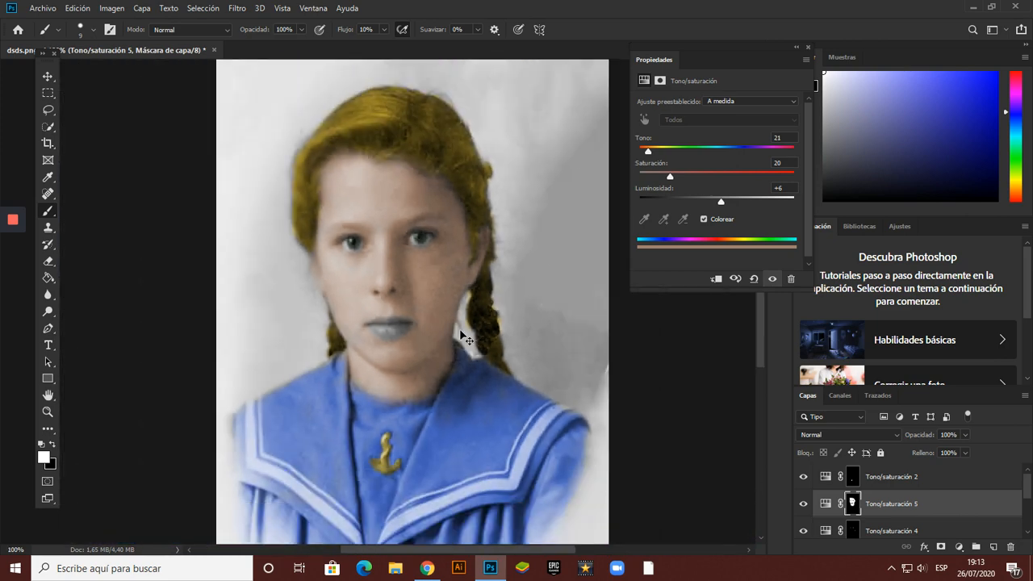
pyautogui.hotkey('ctrl', '-')
pyautogui.hotkey('ctrl', '+')
pyautogui.hotkey('ctrl', '+')
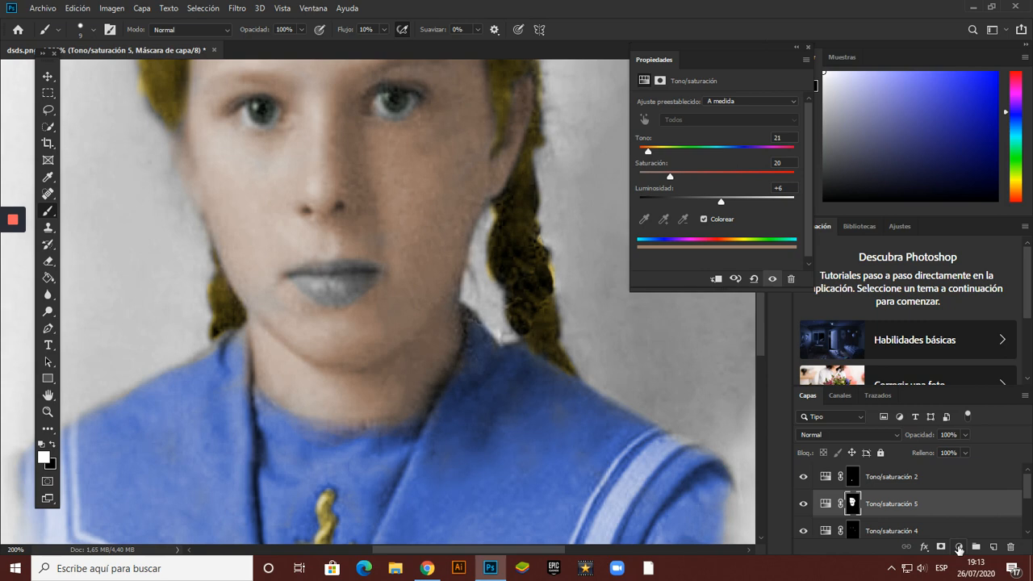
# Step: Add another Tono/saturación adjustment layer colorized with hue 312 and saturation 29, and invert its mask
pyautogui.click(959, 548)
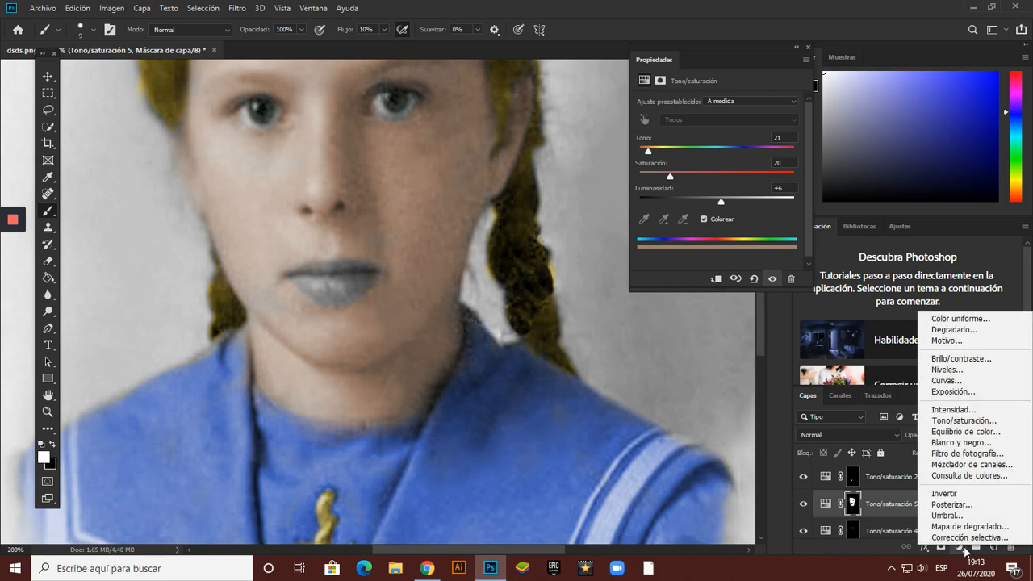
pyautogui.click(981, 420)
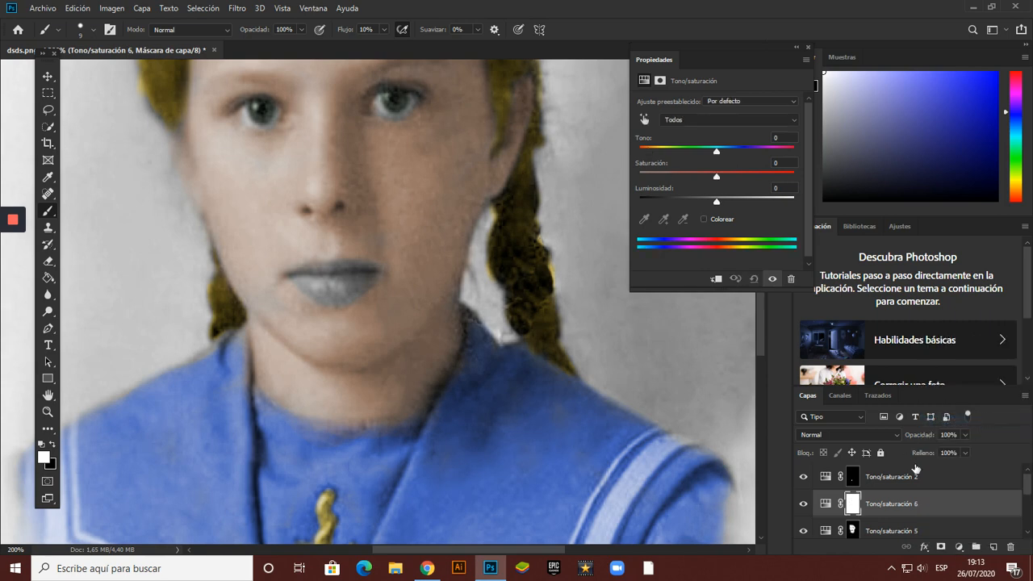
pyautogui.moveTo(717, 152); pyautogui.dragTo(777, 155)
pyautogui.click(704, 219)
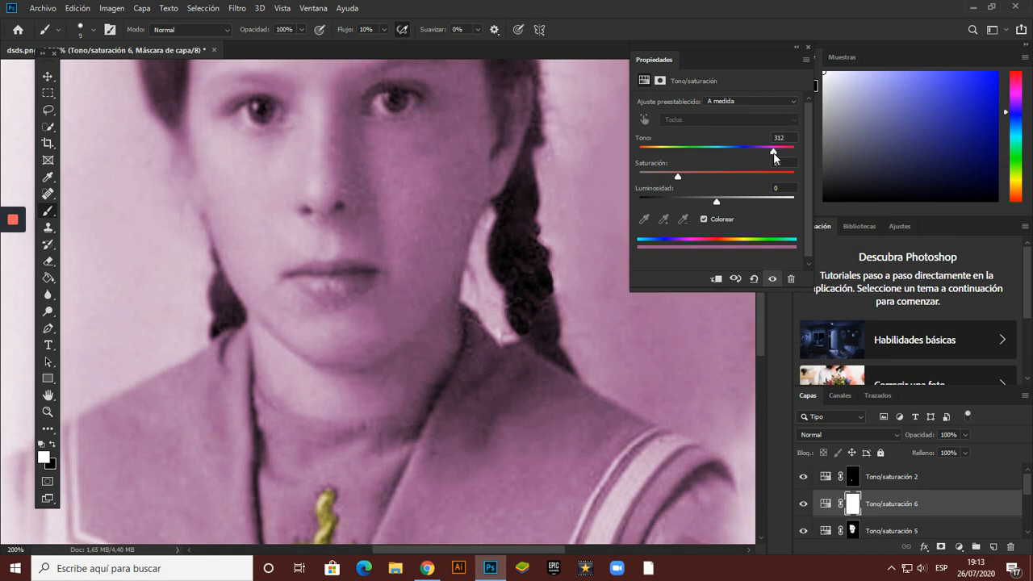
pyautogui.moveTo(678, 176); pyautogui.dragTo(685, 176)
pyautogui.hotkey('ctrl', 'i')
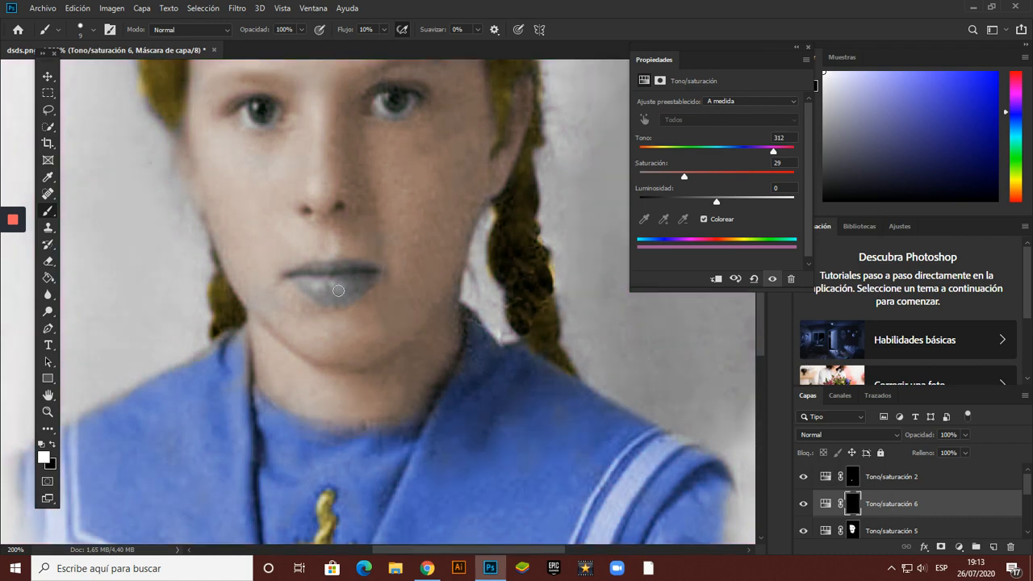
# Step: Paint both lips pink on the Tono/saturación 6 mask with the size 9 brush
pyautogui.press('z')
pyautogui.moveTo(346, 279); pyautogui.dragTo(388, 277)
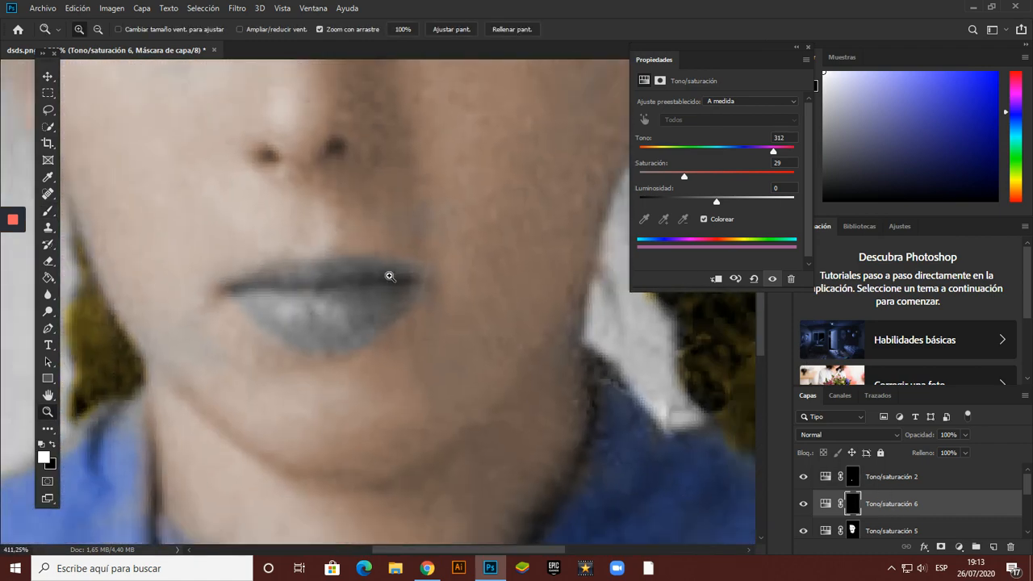
pyautogui.press('b')
pyautogui.moveTo(334, 296)
pyautogui.mouseDown()
pyautogui.moveTo(307, 301)
pyautogui.moveTo(321, 314)
pyautogui.moveTo(350, 297)
pyautogui.moveTo(330, 284)
pyautogui.moveTo(291, 288)
pyautogui.moveTo(337, 340)
pyautogui.moveTo(376, 323)
pyautogui.moveTo(364, 334)
pyautogui.moveTo(398, 299)
pyautogui.mouseUp()
pyautogui.scroll(-4, 397, 298)
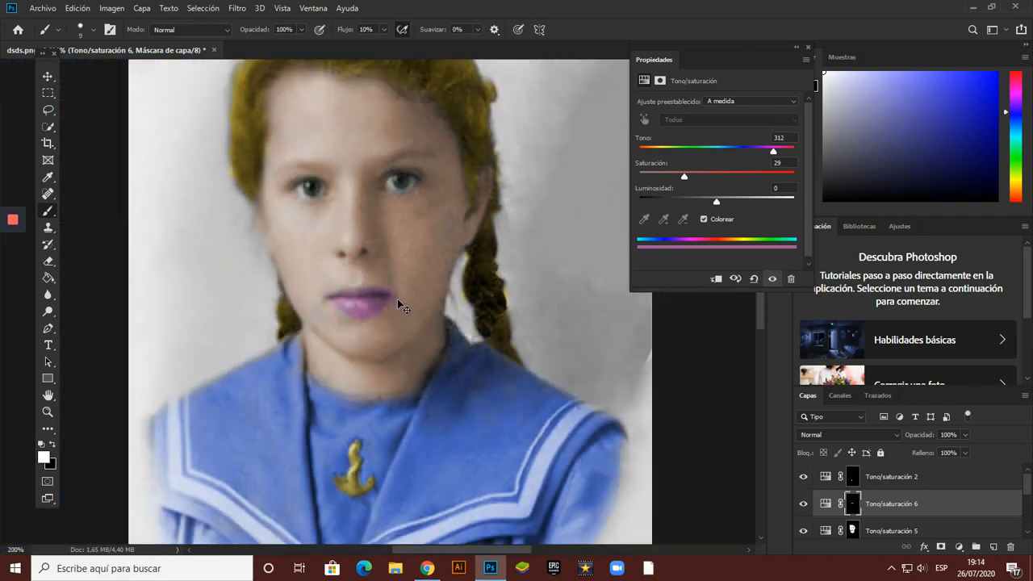
pyautogui.scroll(1, 397, 299)
pyautogui.scroll(2, 397, 299)
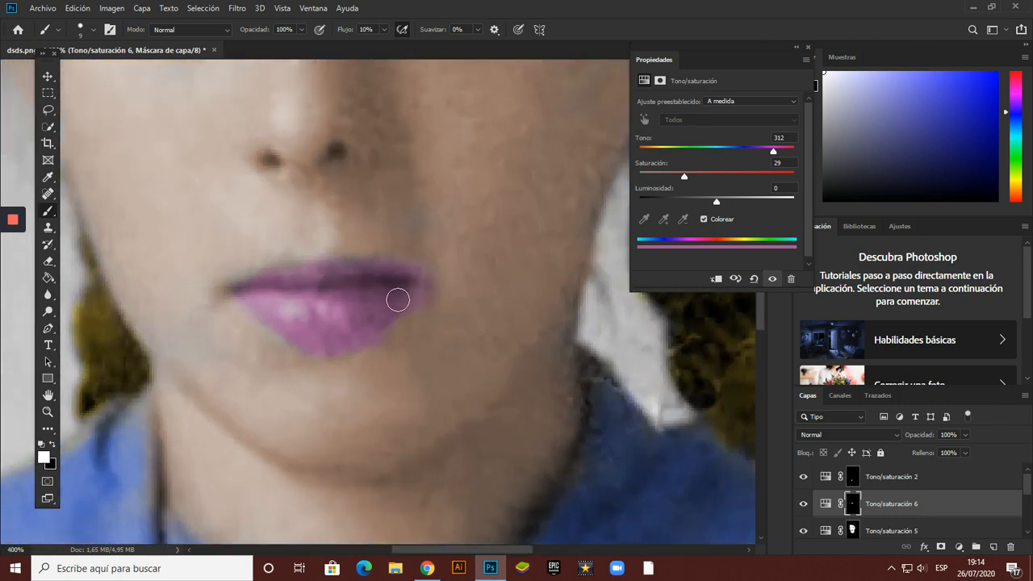
# Step: Touch up the skin tone around the mouth on the Tono/saturación 5 mask, and trim the lip color's edges with black on the Tono/saturación 6 mask
pyautogui.click(885, 530)
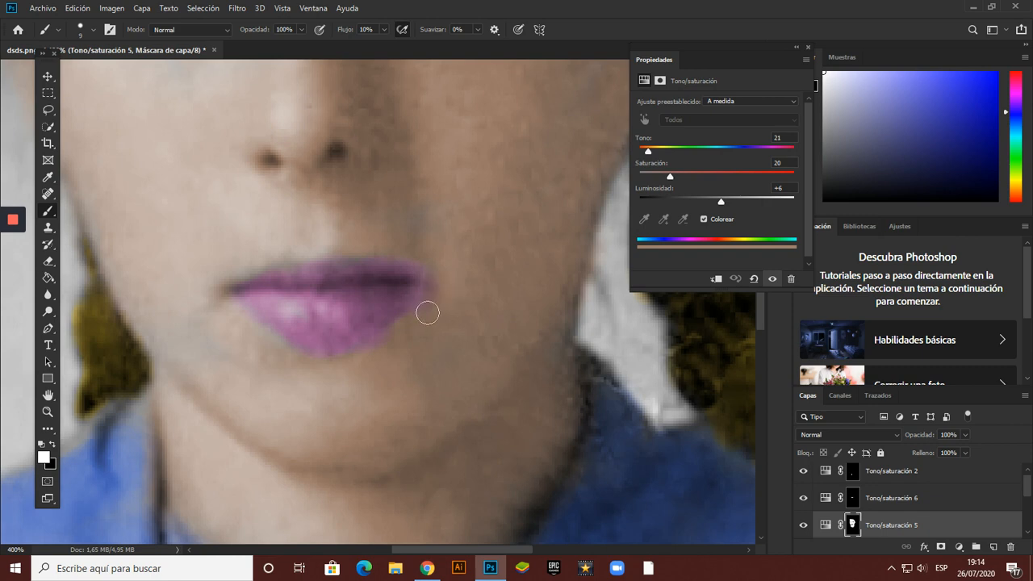
pyautogui.hotkey('alt', ']')
pyautogui.press('x')
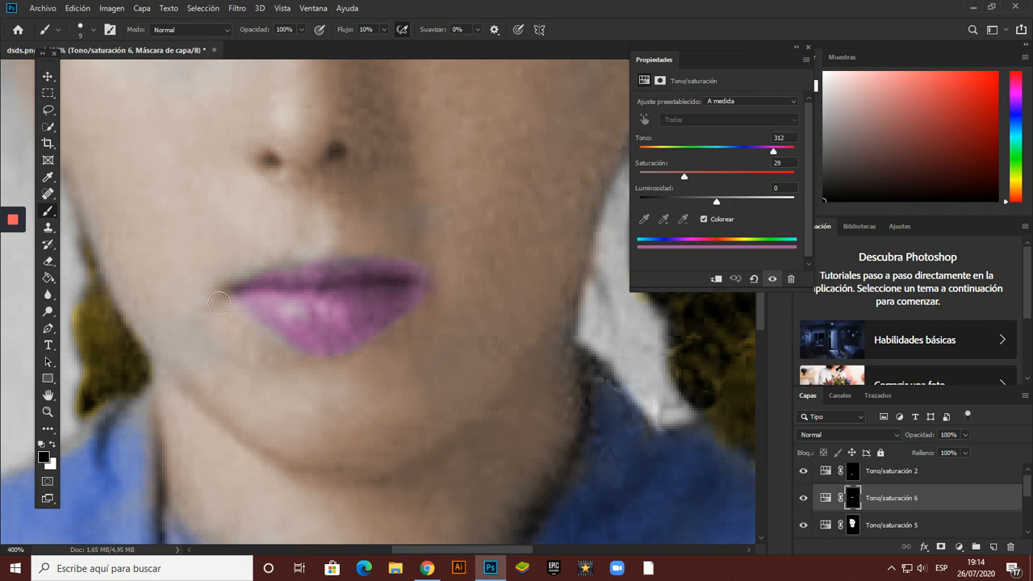
pyautogui.hotkey('ctrl', '-')
pyautogui.hotkey('ctrl', '-')
pyautogui.hotkey('ctrl', '-')
pyautogui.hotkey('ctrl', '-')
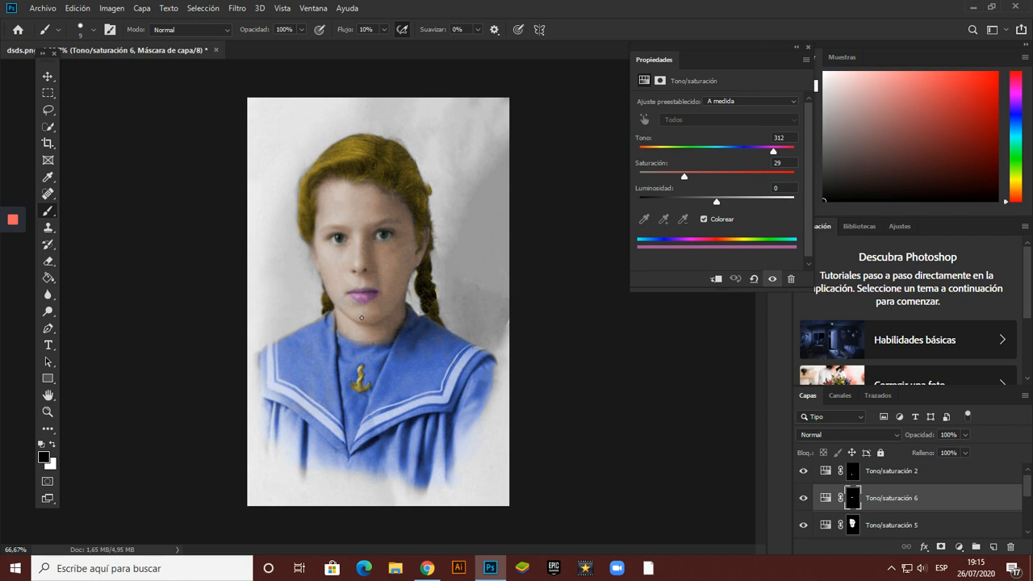
pyautogui.moveTo(12, 222)
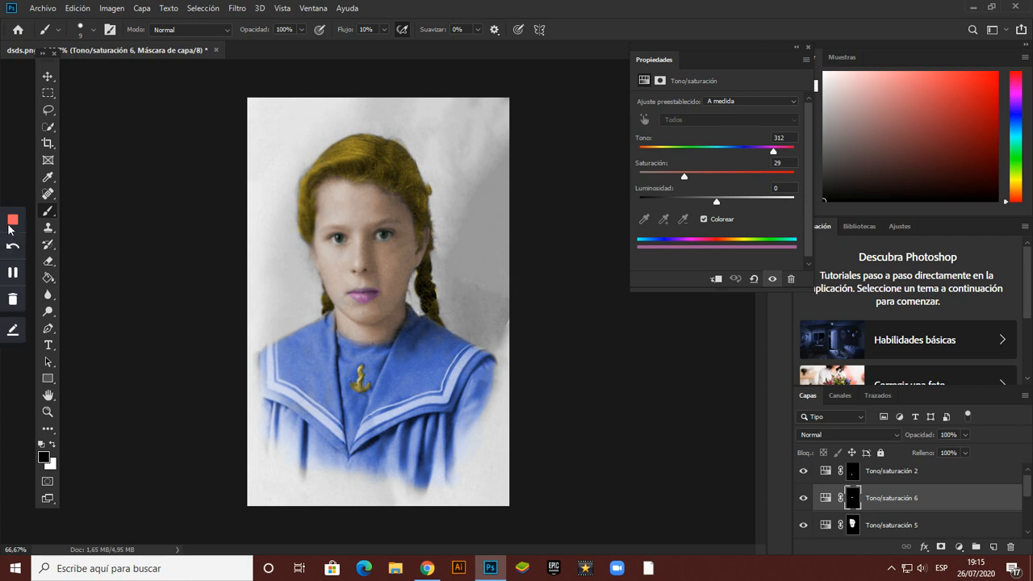